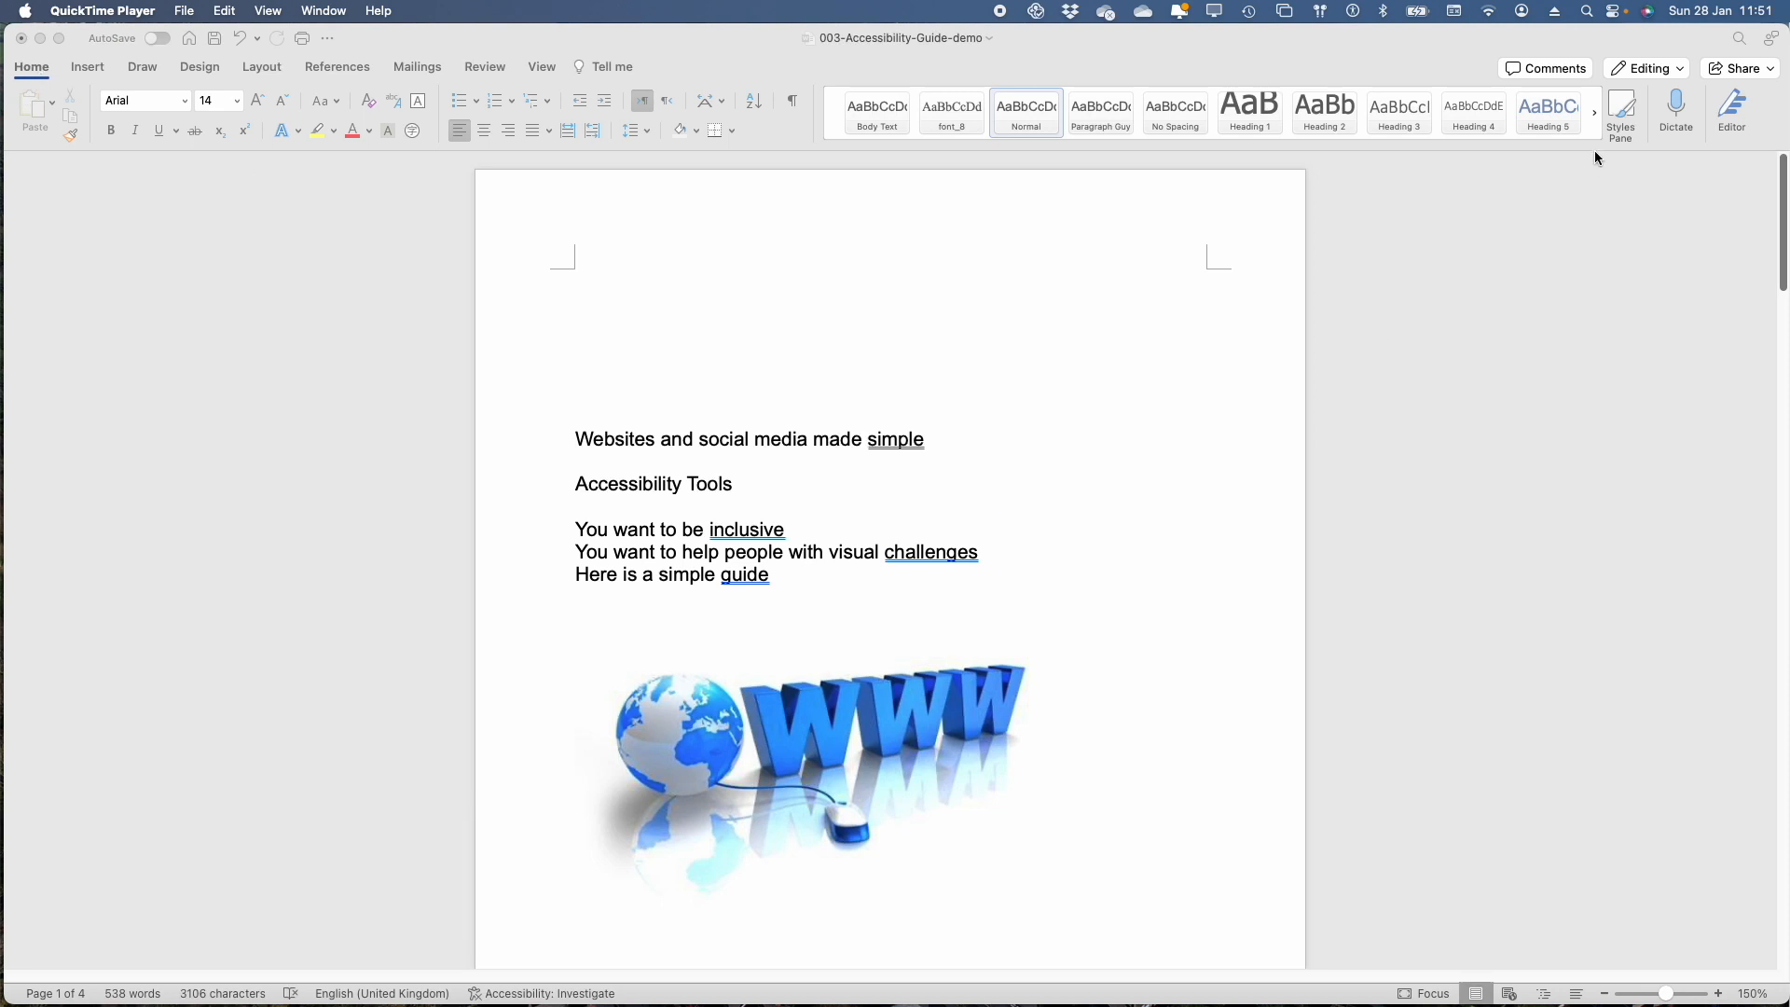
# Show the Styles pane and the Navigation Pane alongside the document
pyautogui.click(1622, 107)
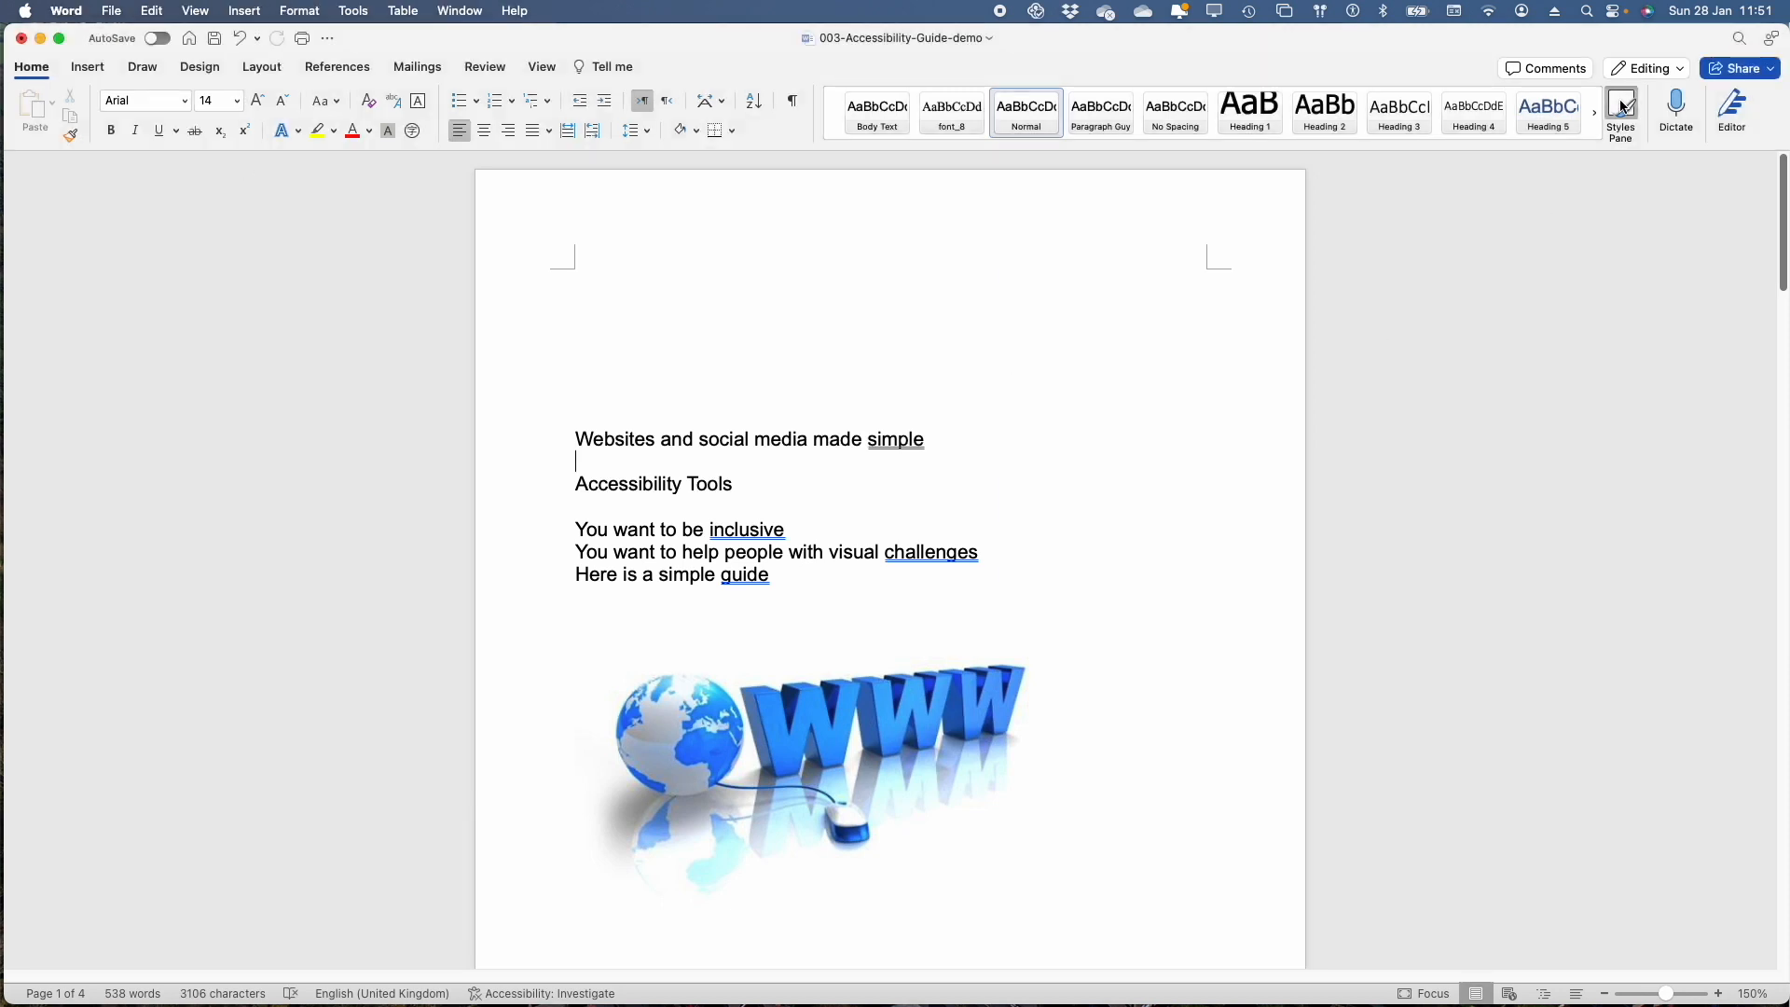
pyautogui.click(1622, 108)
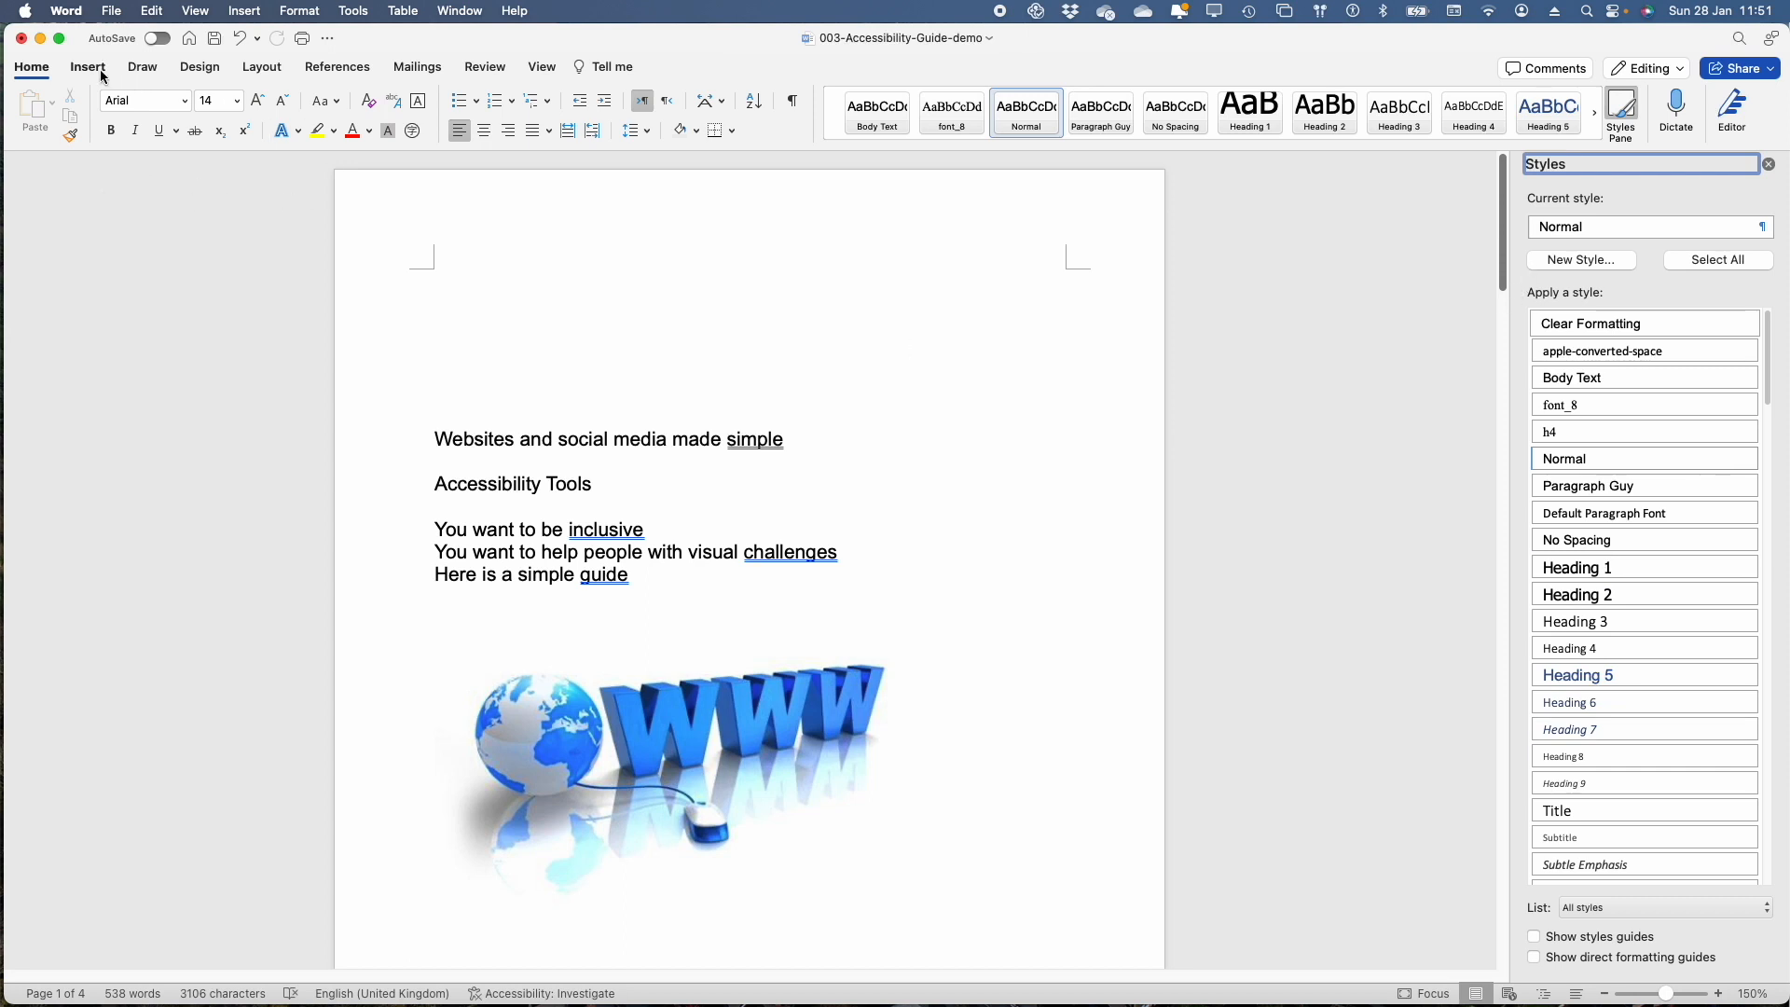
pyautogui.click(545, 69)
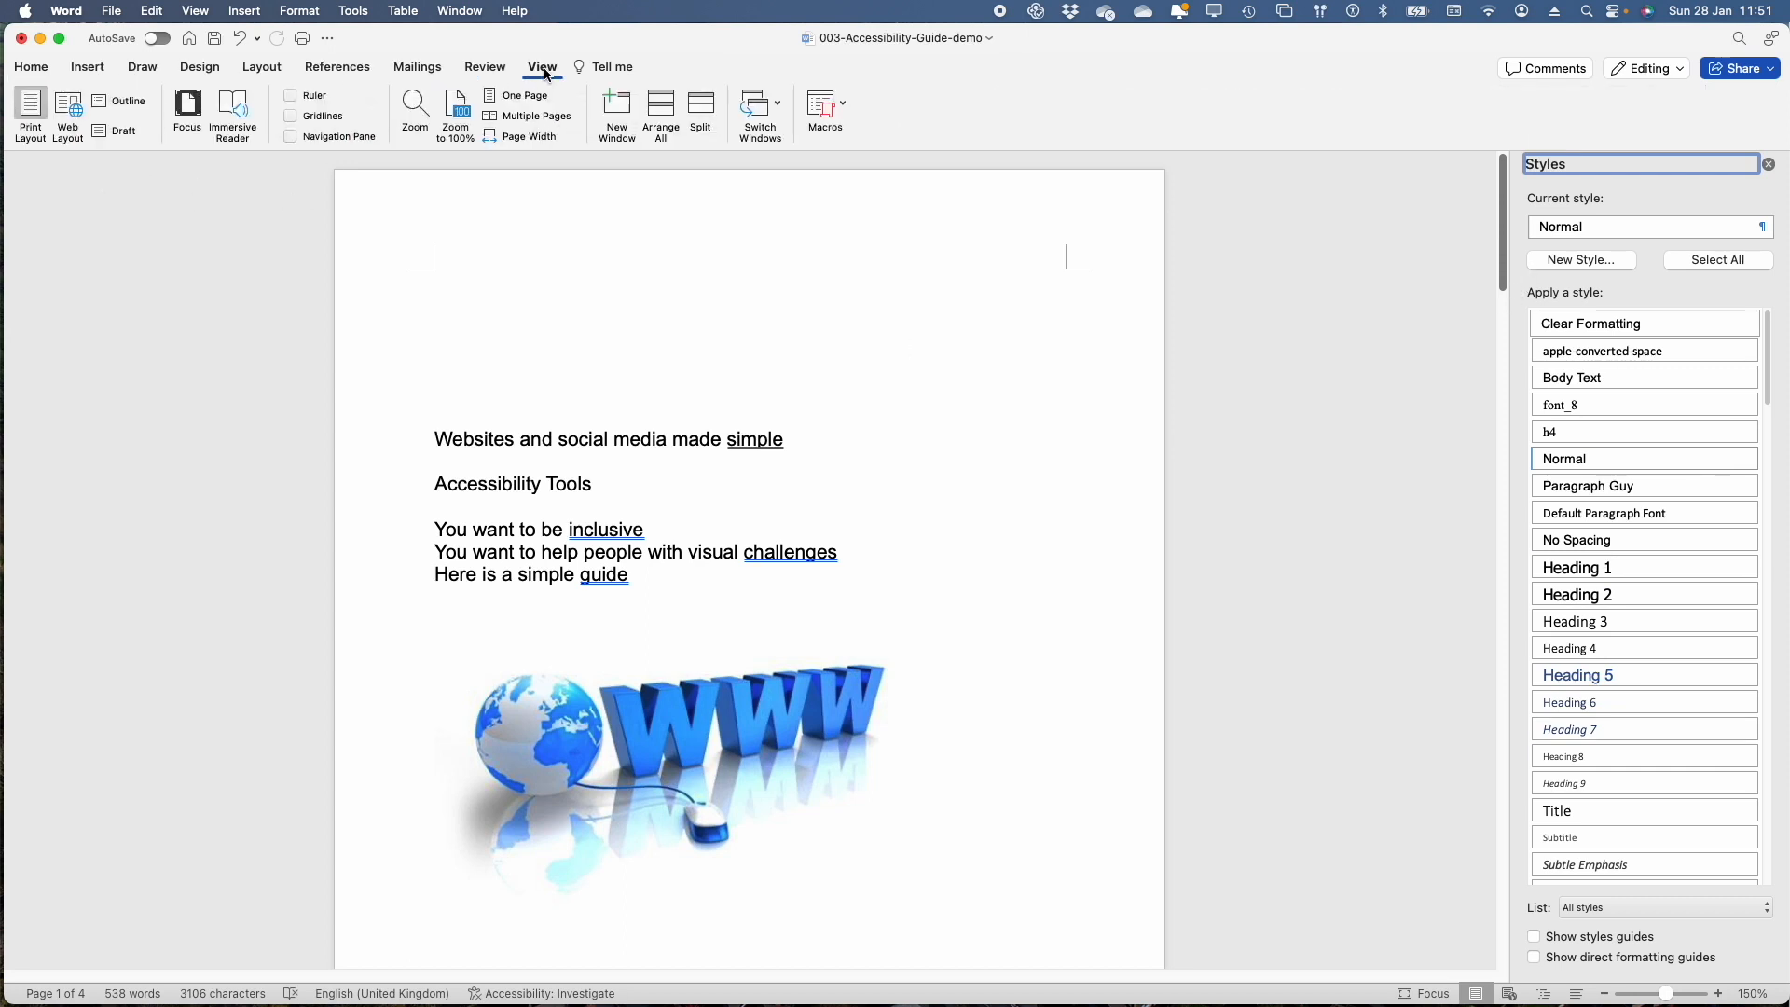
pyautogui.click(290, 138)
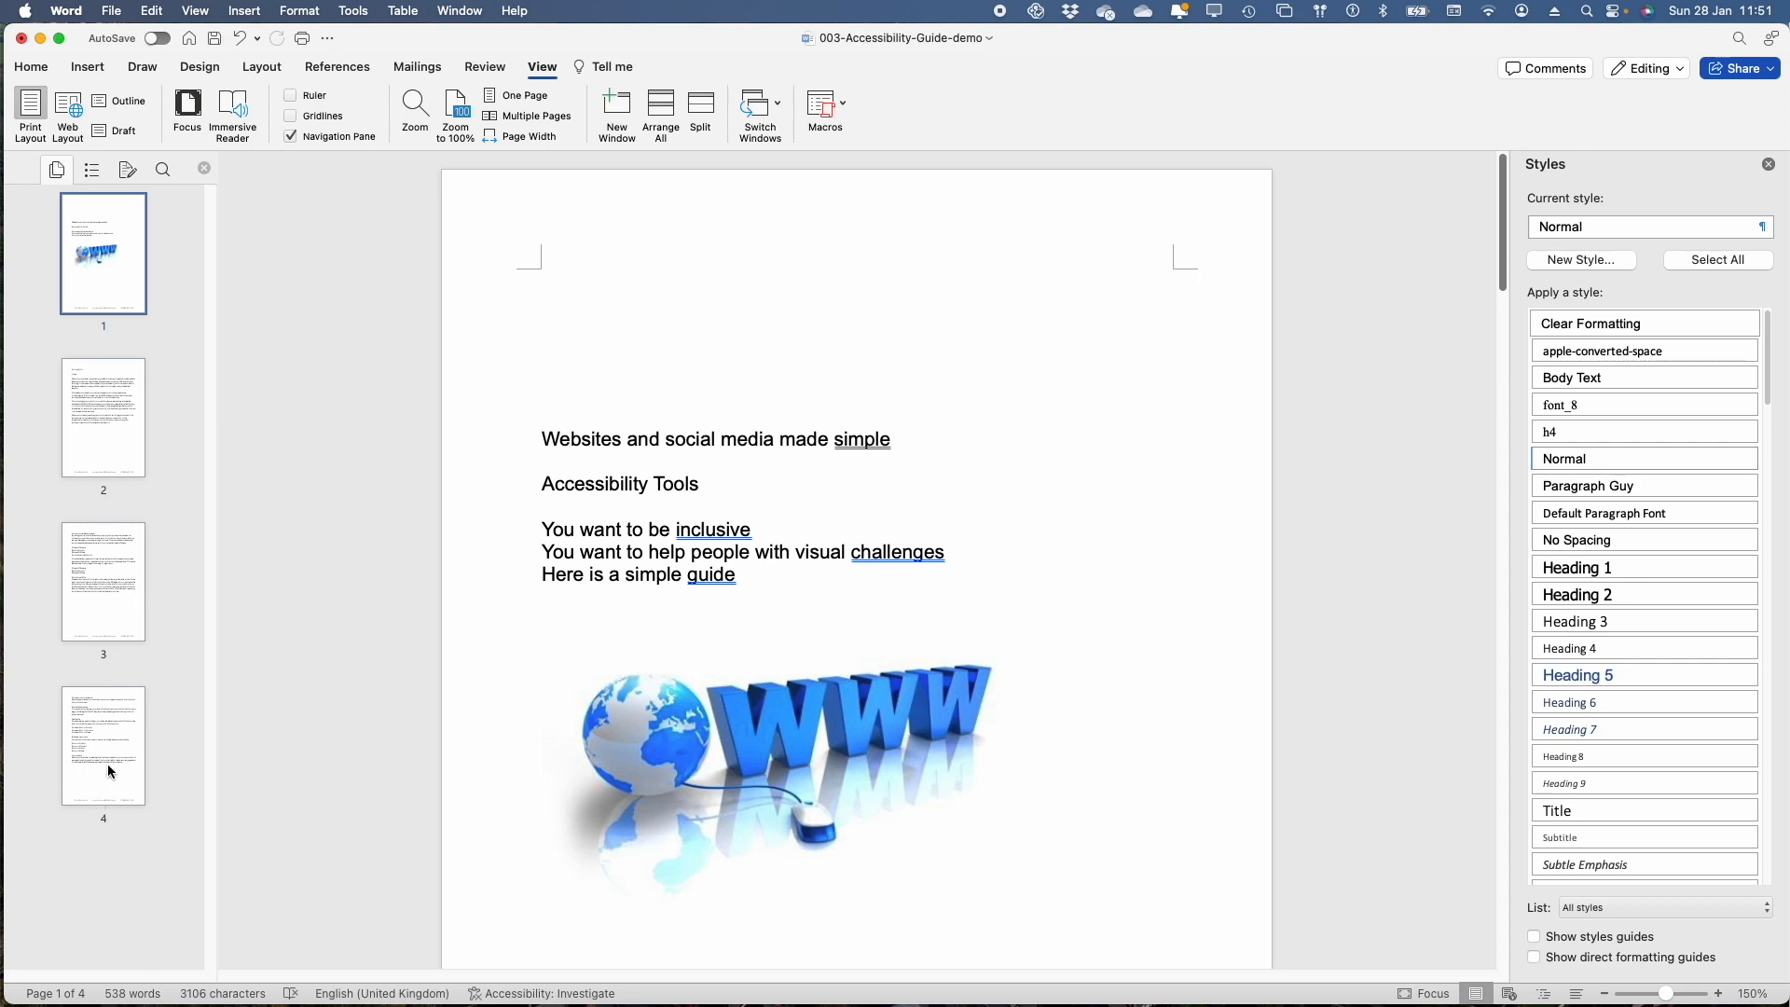
# Browse the page thumbnails from page 4 back to page 1, and switch the Navigation Pane to its headings outline
pyautogui.click(109, 771)
pyautogui.click(113, 601)
pyautogui.click(113, 424)
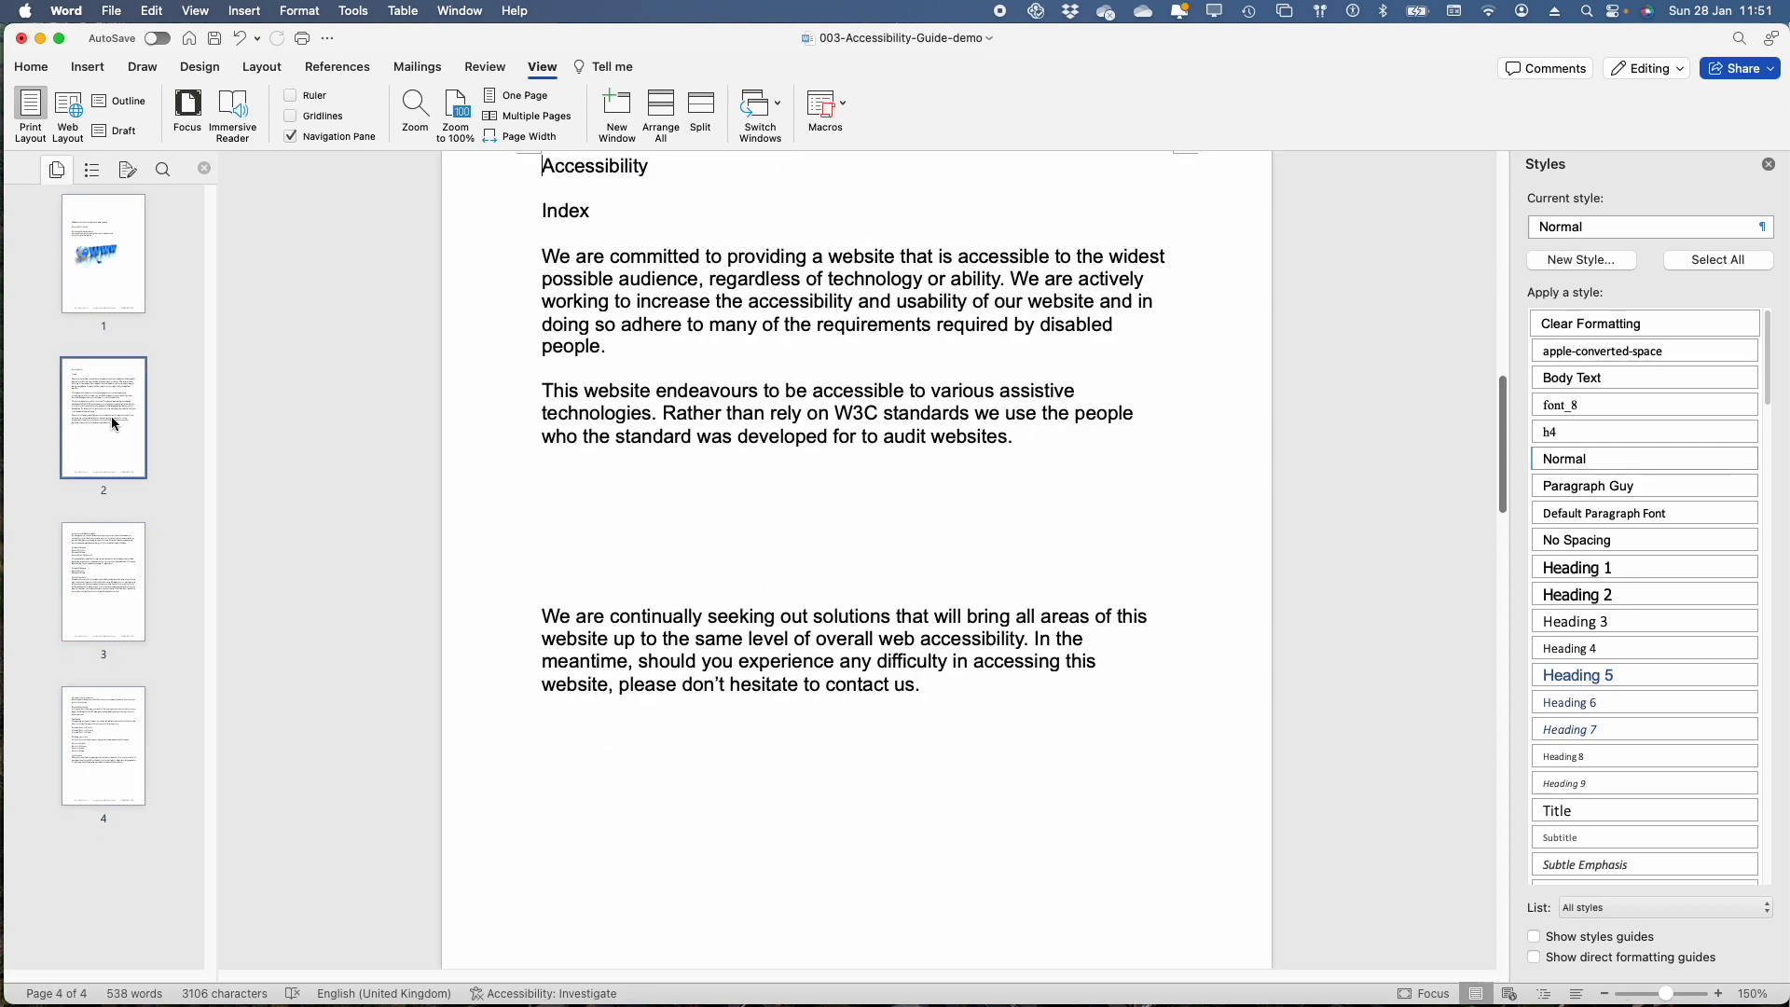
pyautogui.click(113, 263)
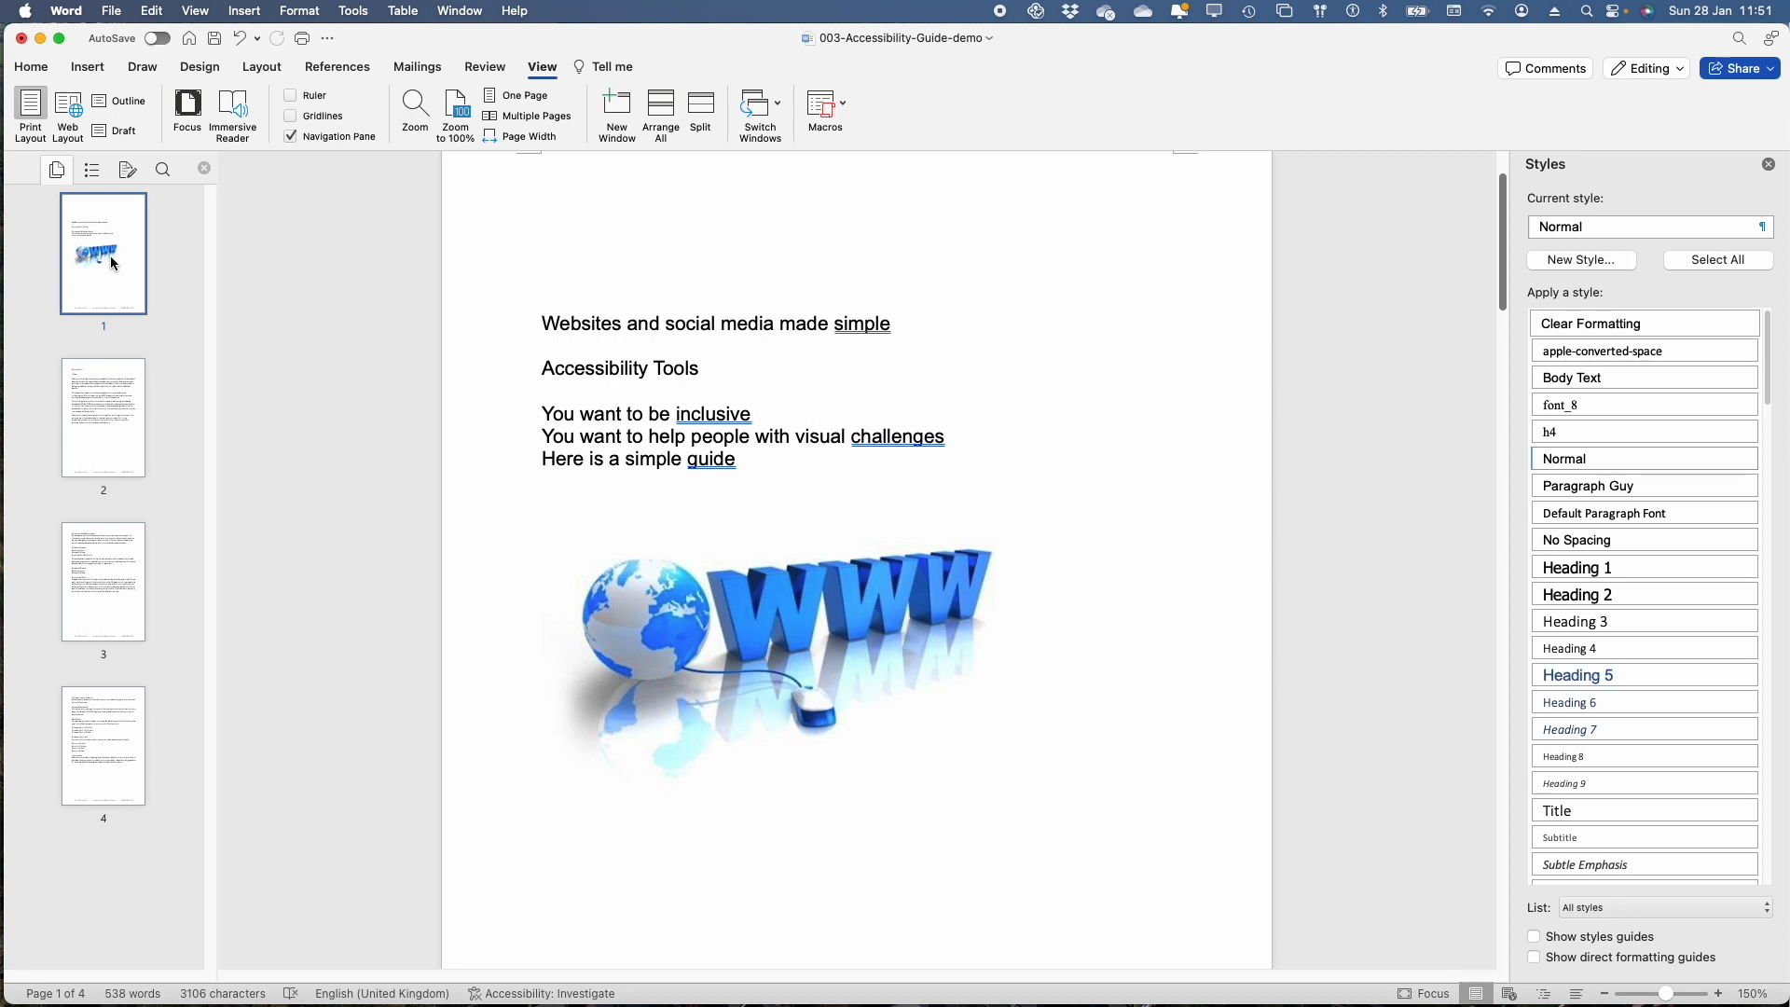
pyautogui.click(92, 172)
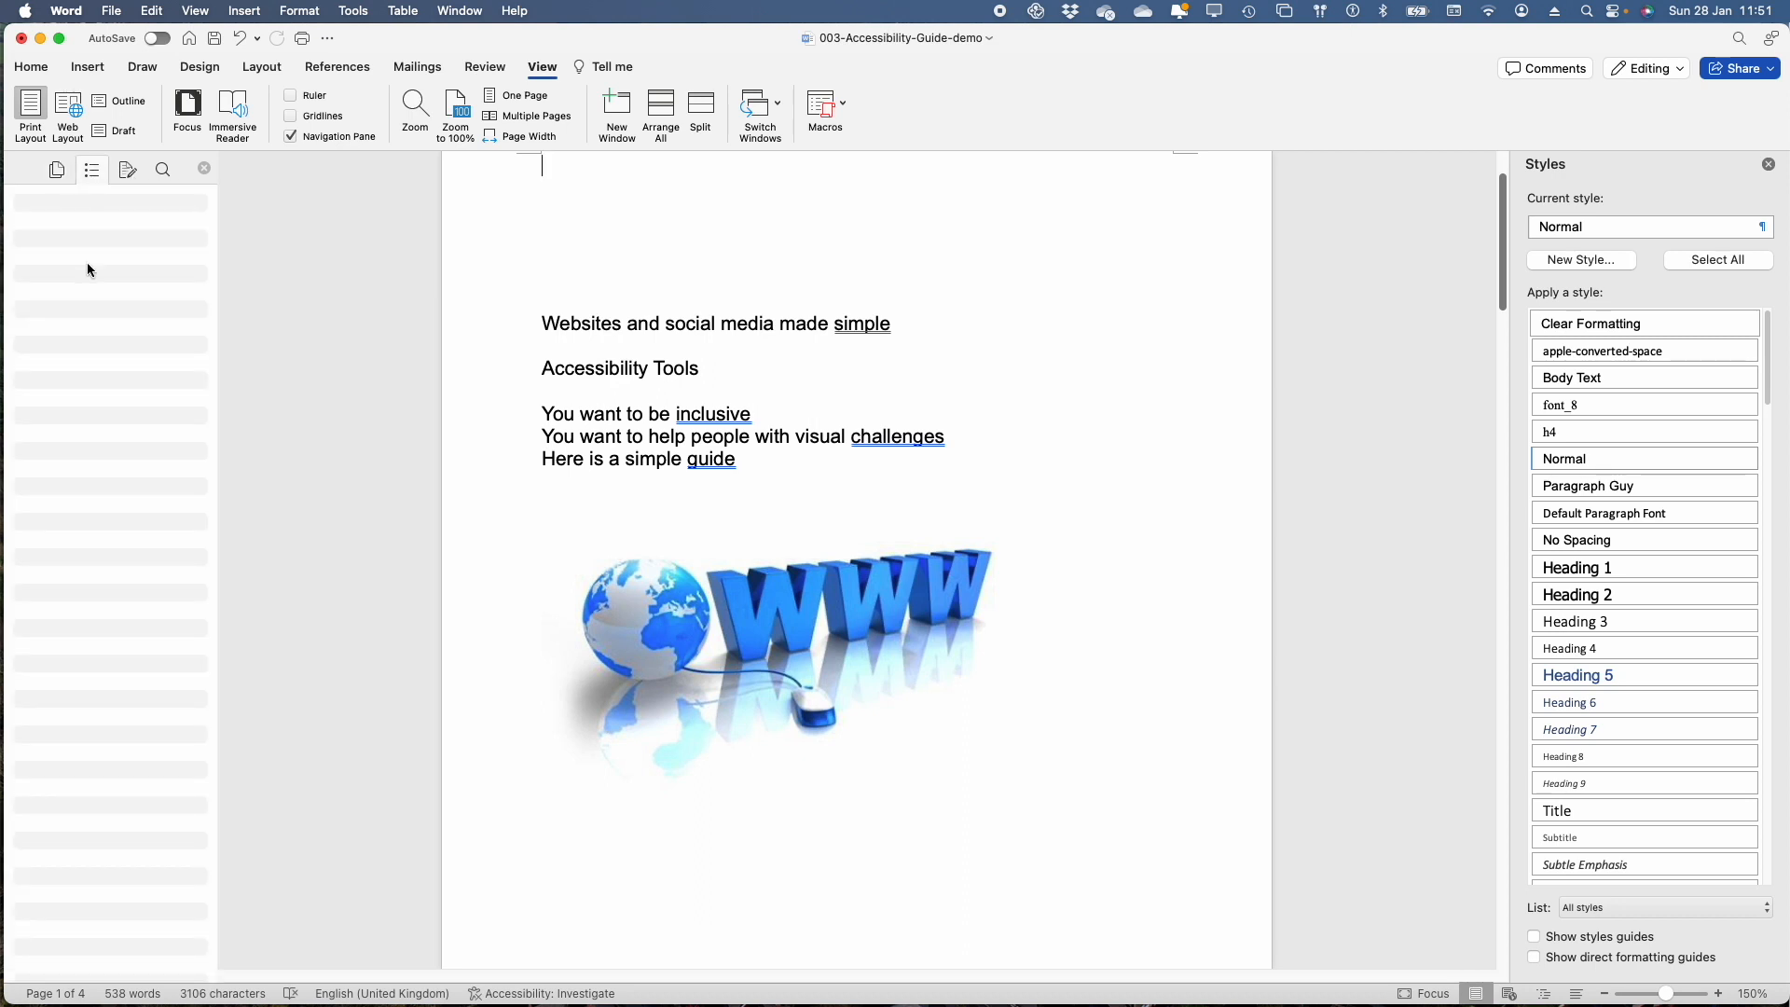
# Apply Heading 1 to the title "Websites and social media made simple" and Heading 2 to "Accessibility Tools" on page 1
pyautogui.click(521, 331)
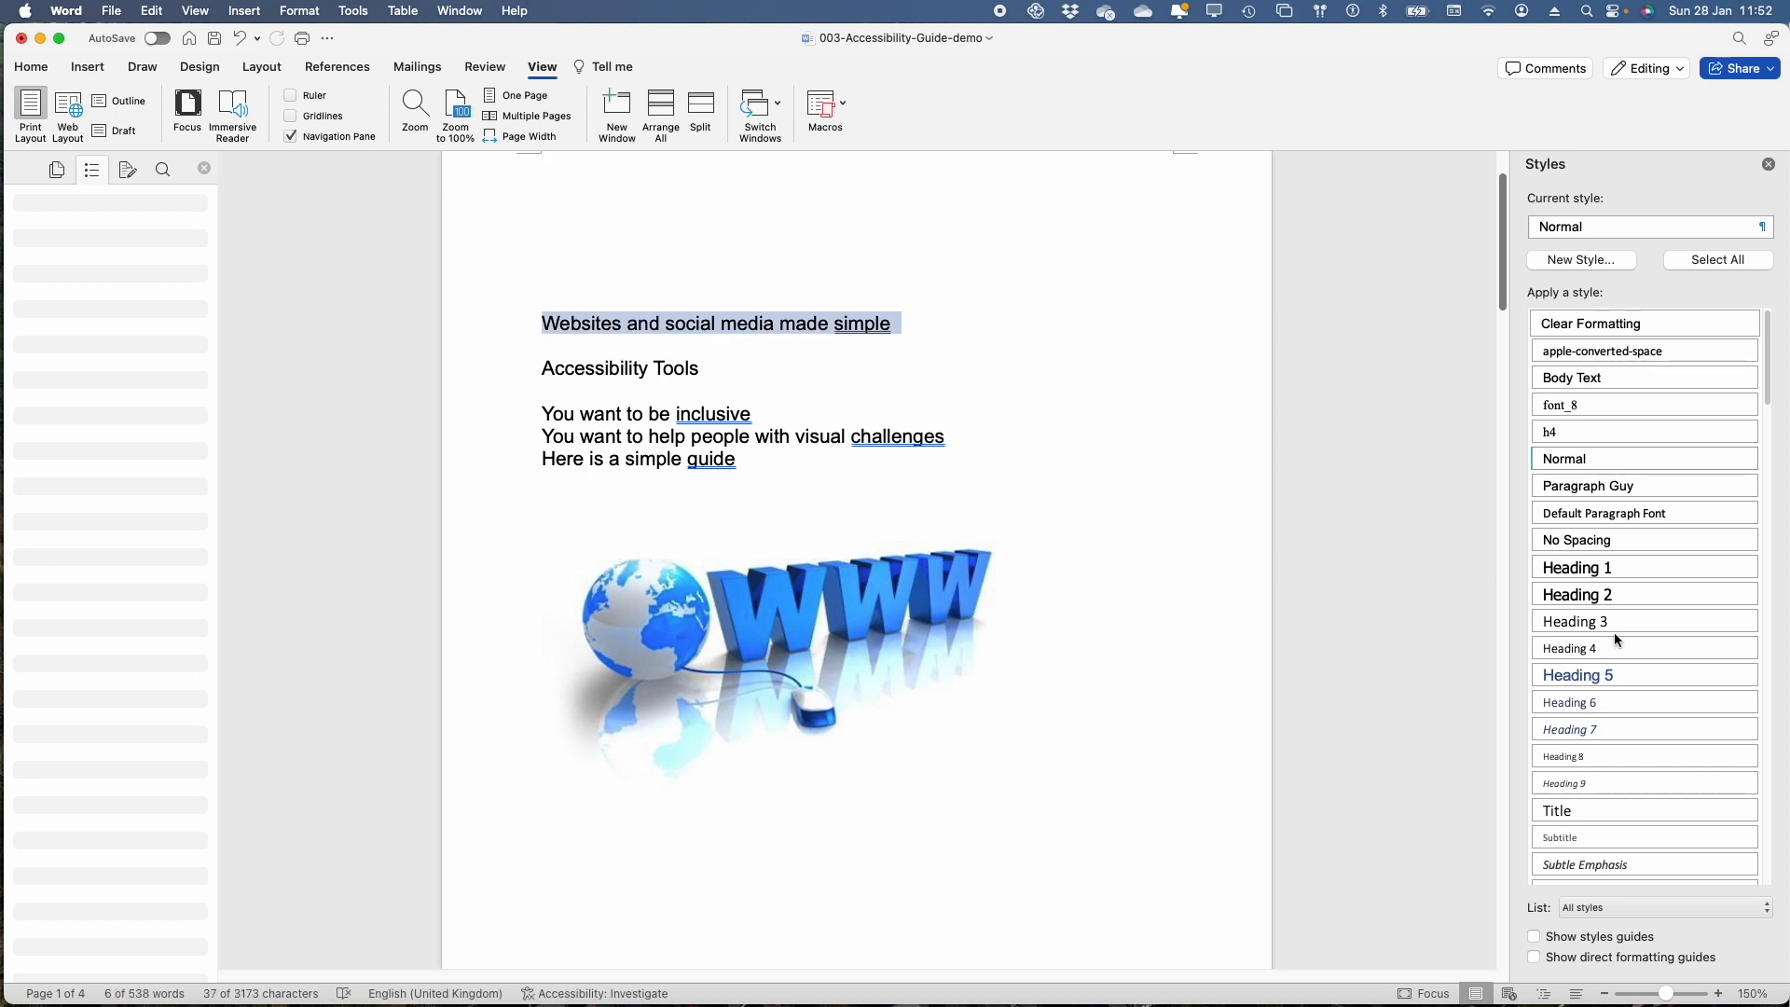
pyautogui.click(1630, 565)
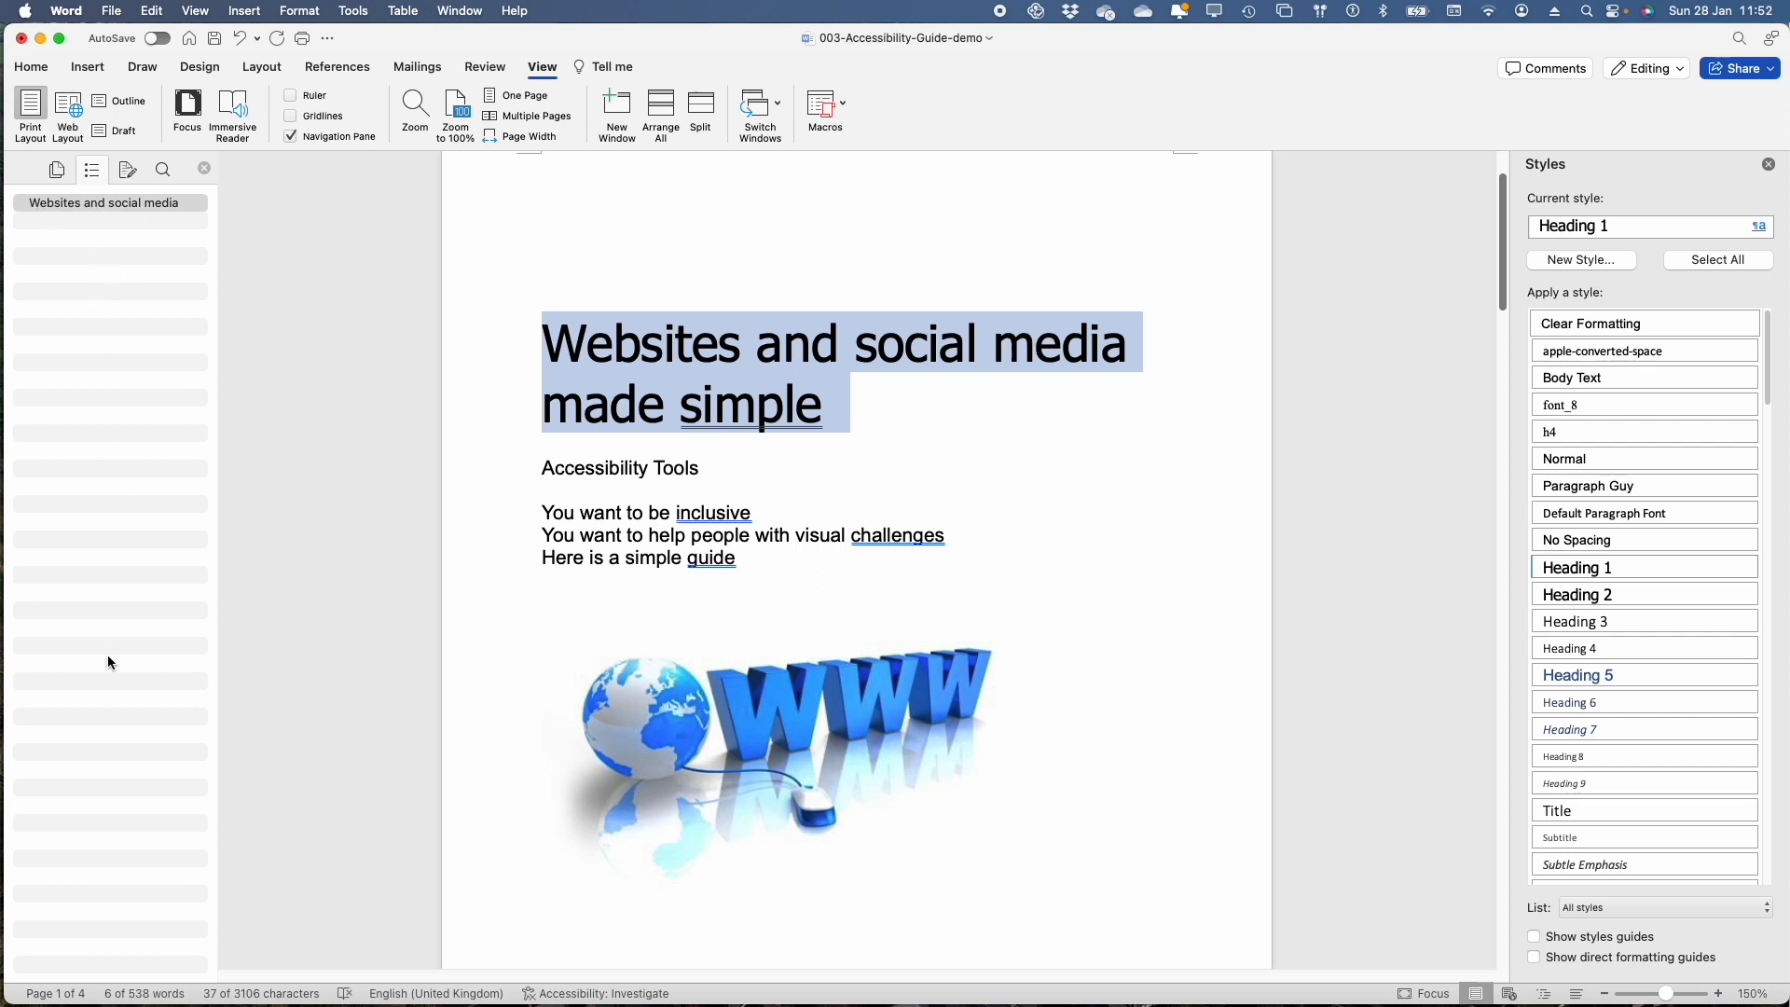
pyautogui.click(511, 477)
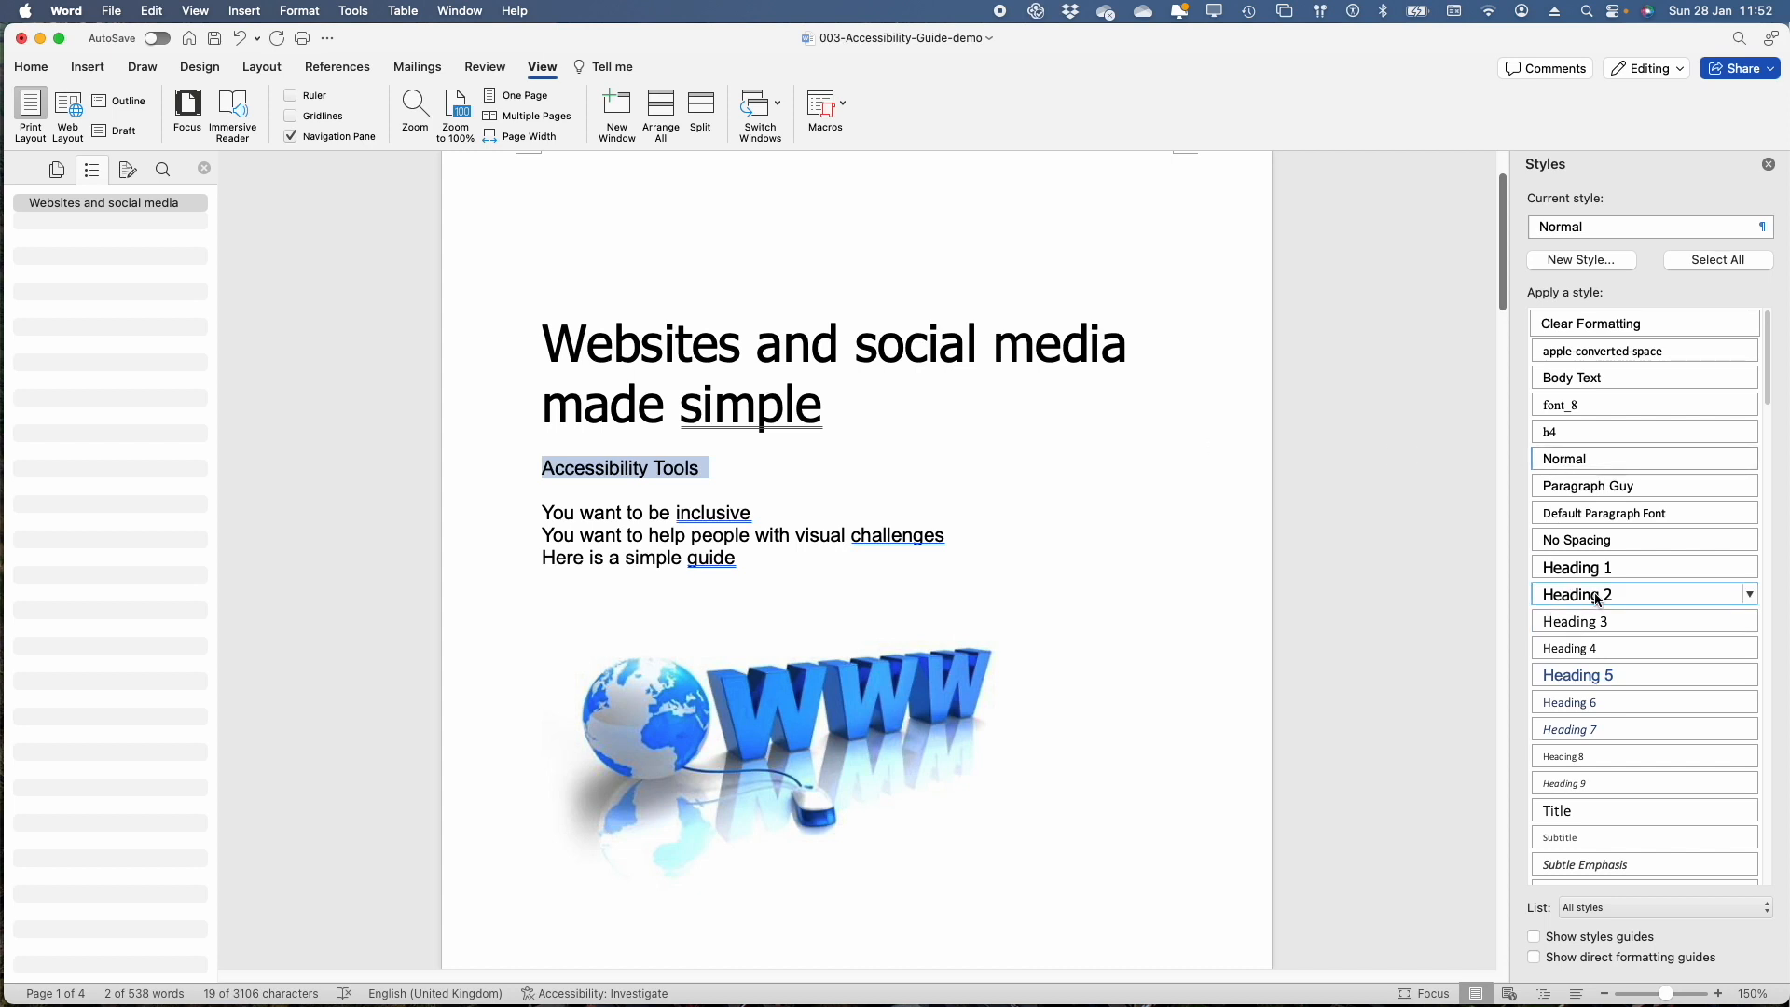
pyautogui.moveTo(1597, 600)
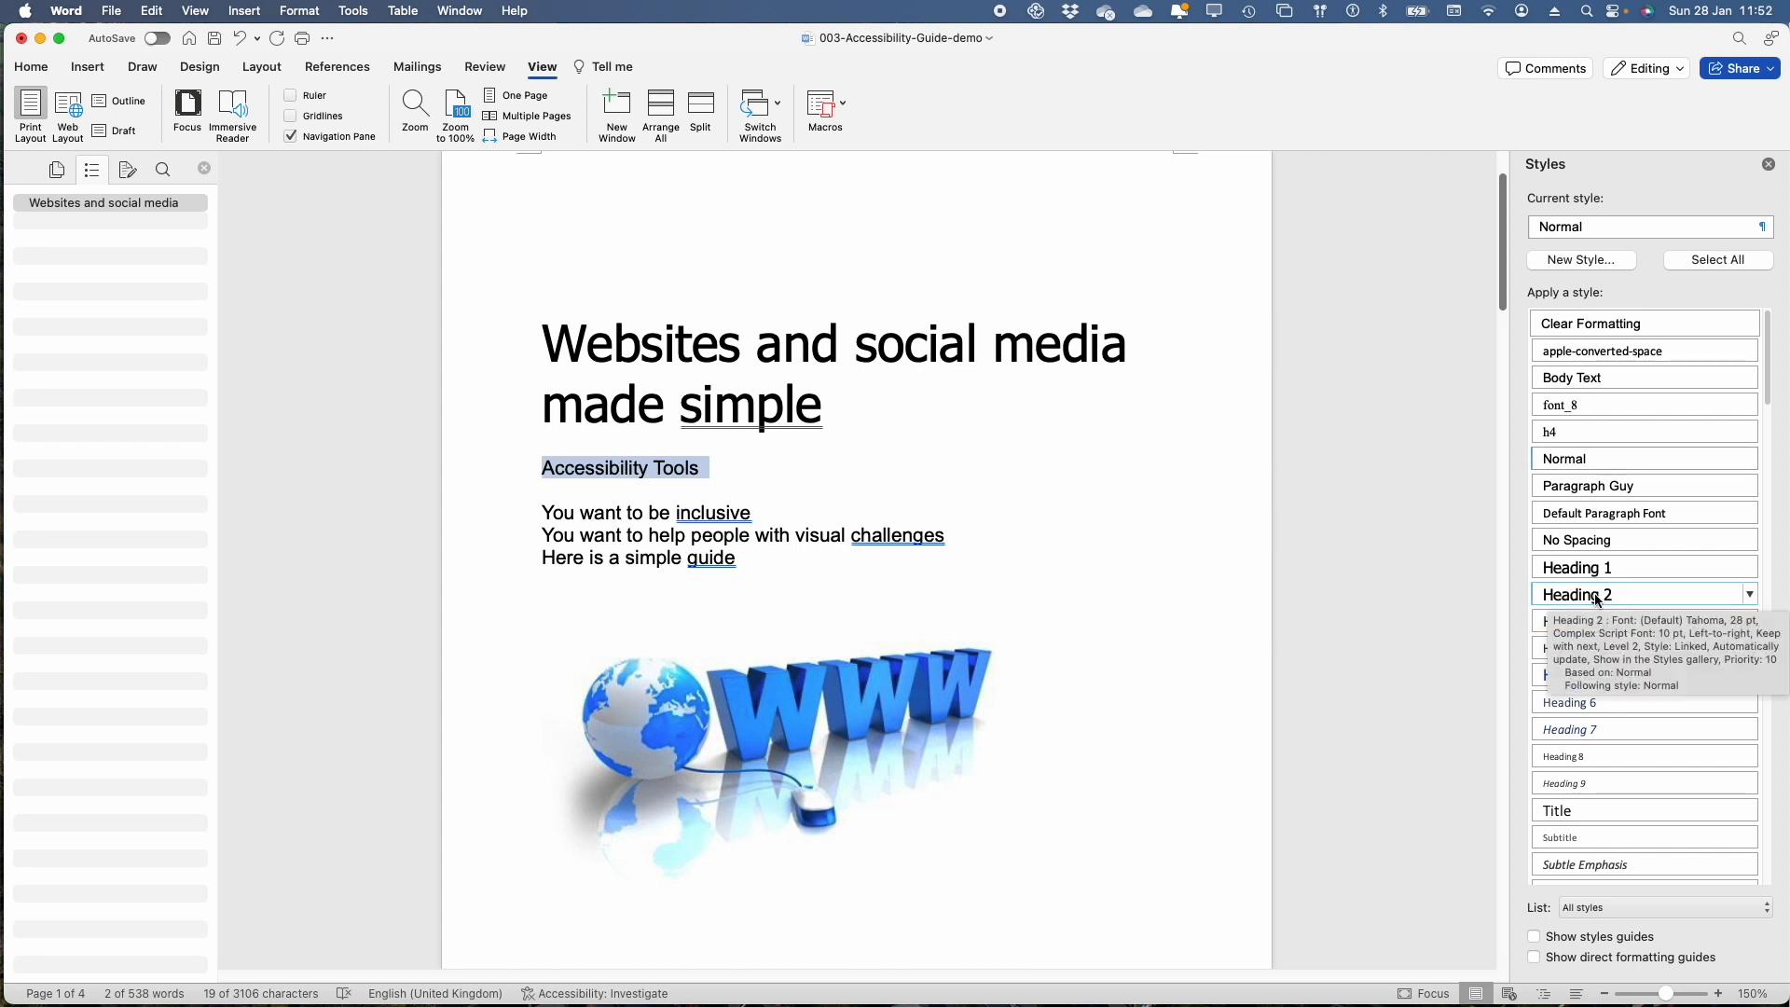
pyautogui.click(1597, 596)
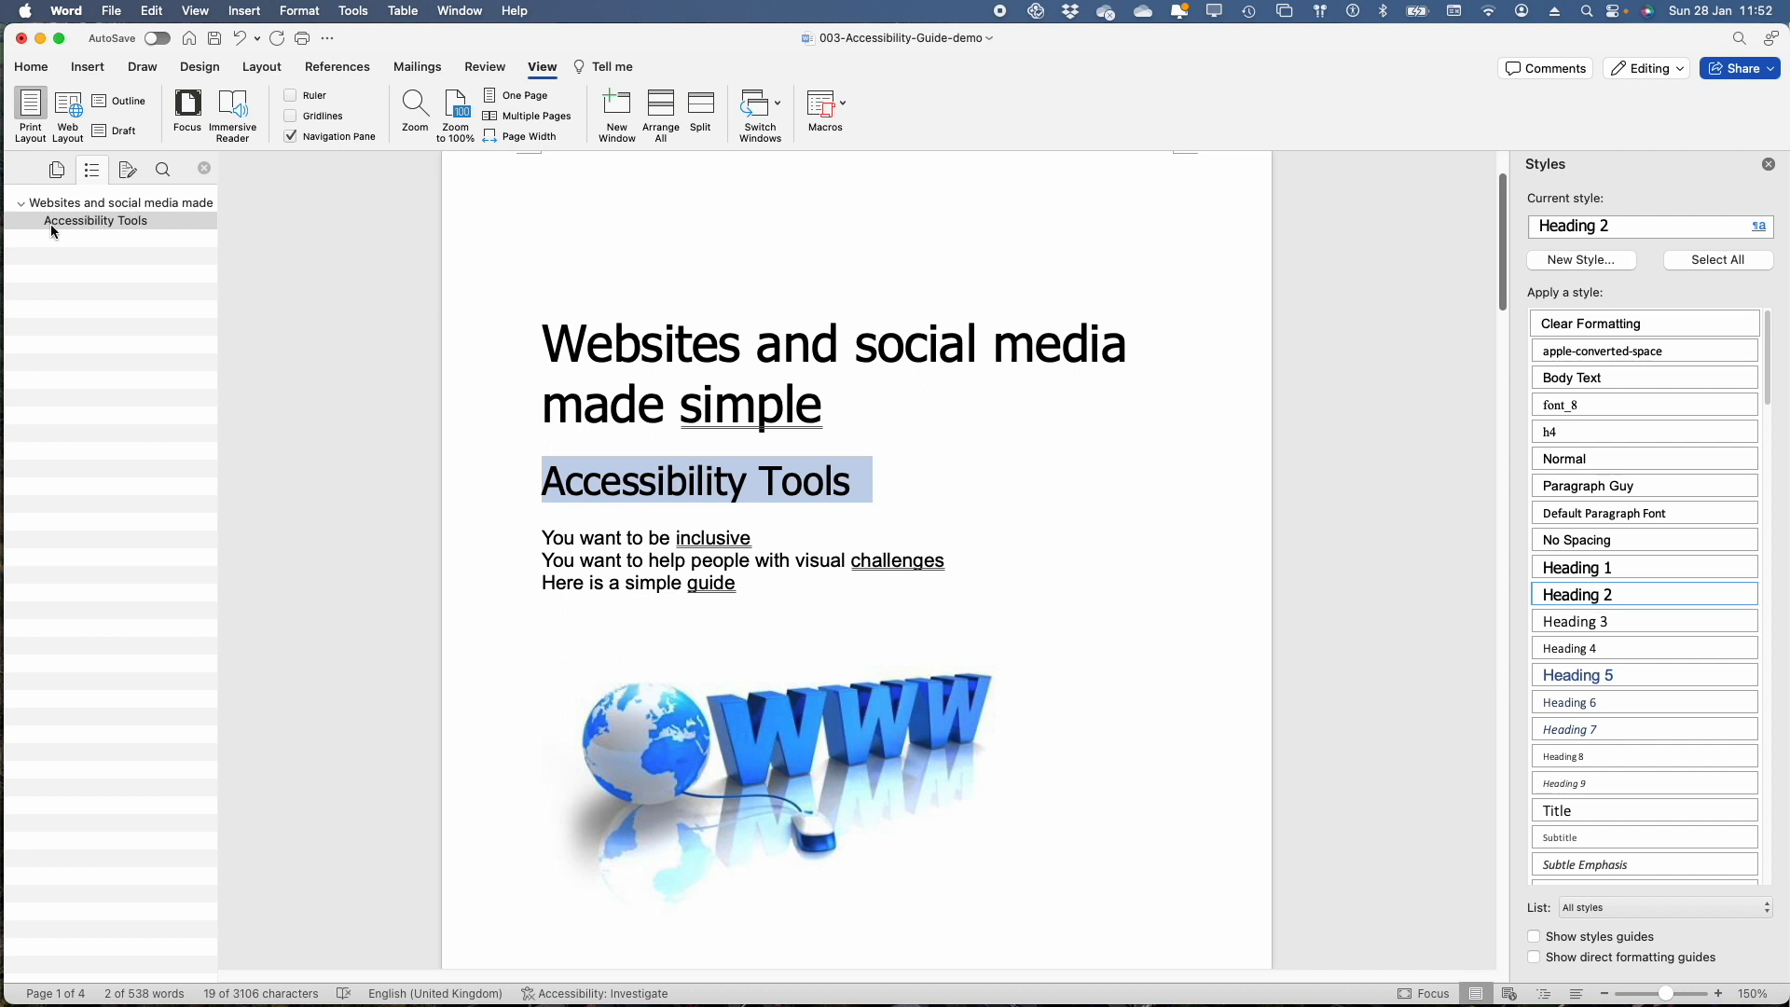
# Delete the "Index" line and the extra blank line beneath "Accessibility" on page 2
pyautogui.scroll(-10, 542, 616)
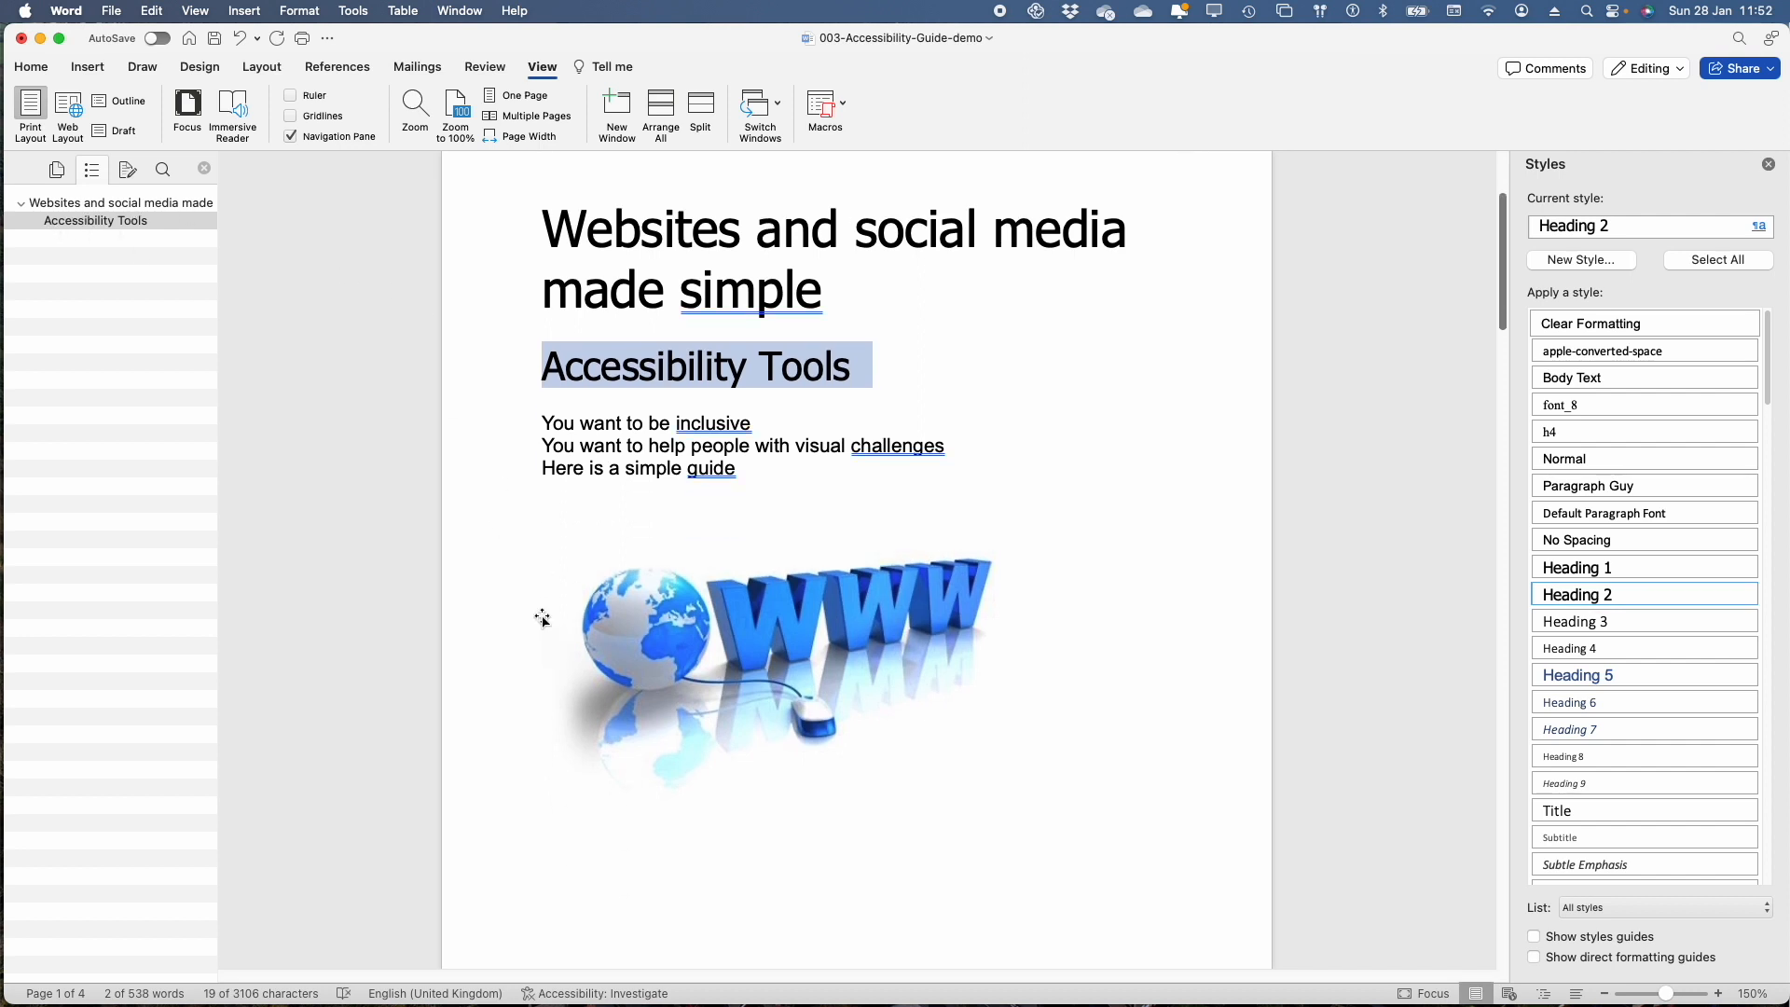
pyautogui.scroll(-4, 542, 616)
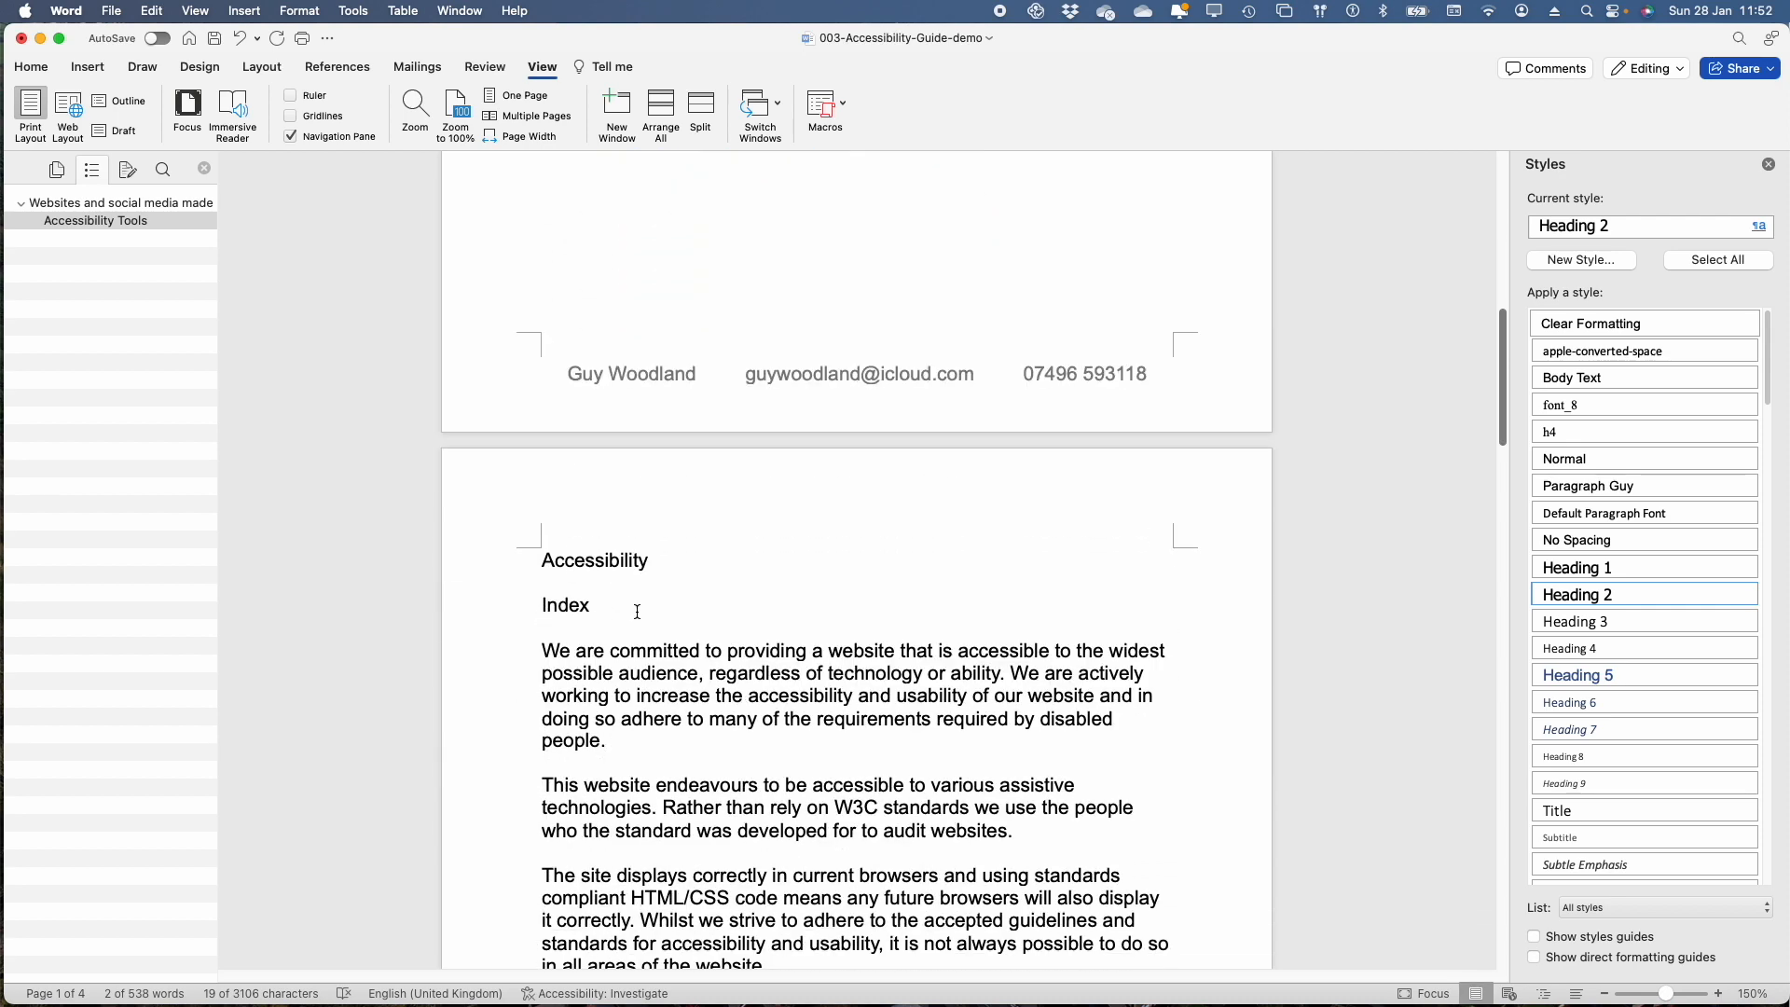
pyautogui.click(449, 594)
pyautogui.press('BackSpace')
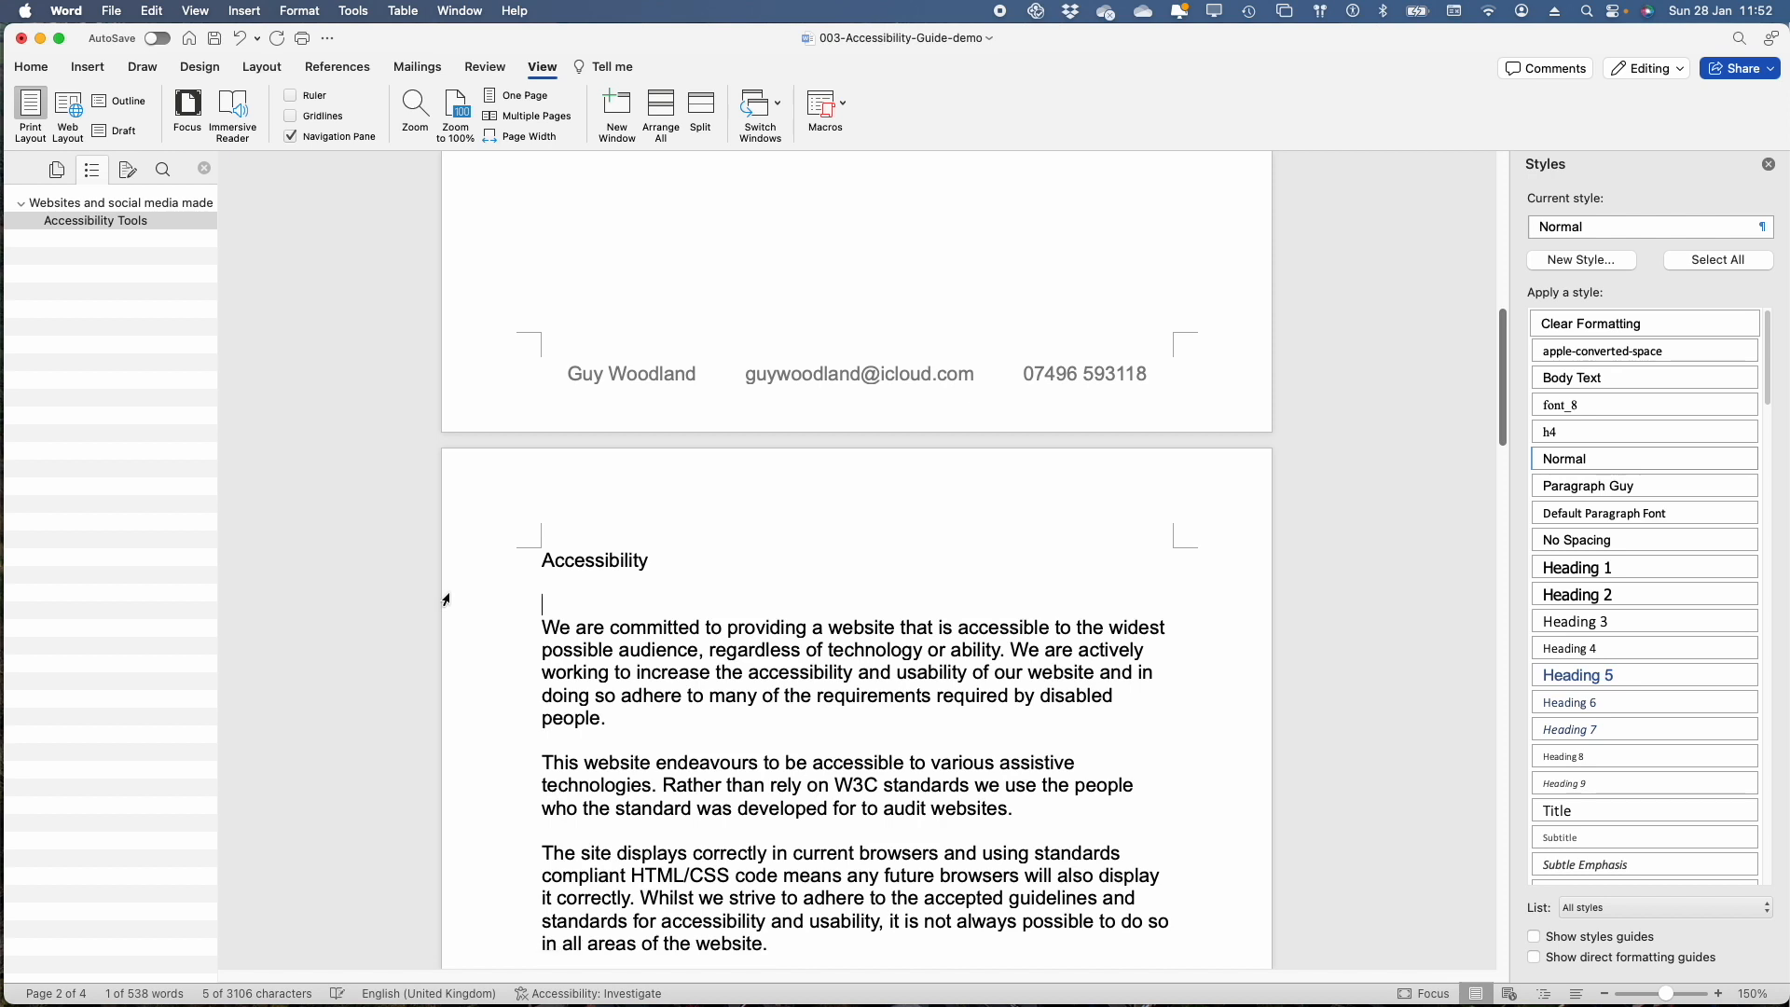
pyautogui.press('BackSpace')
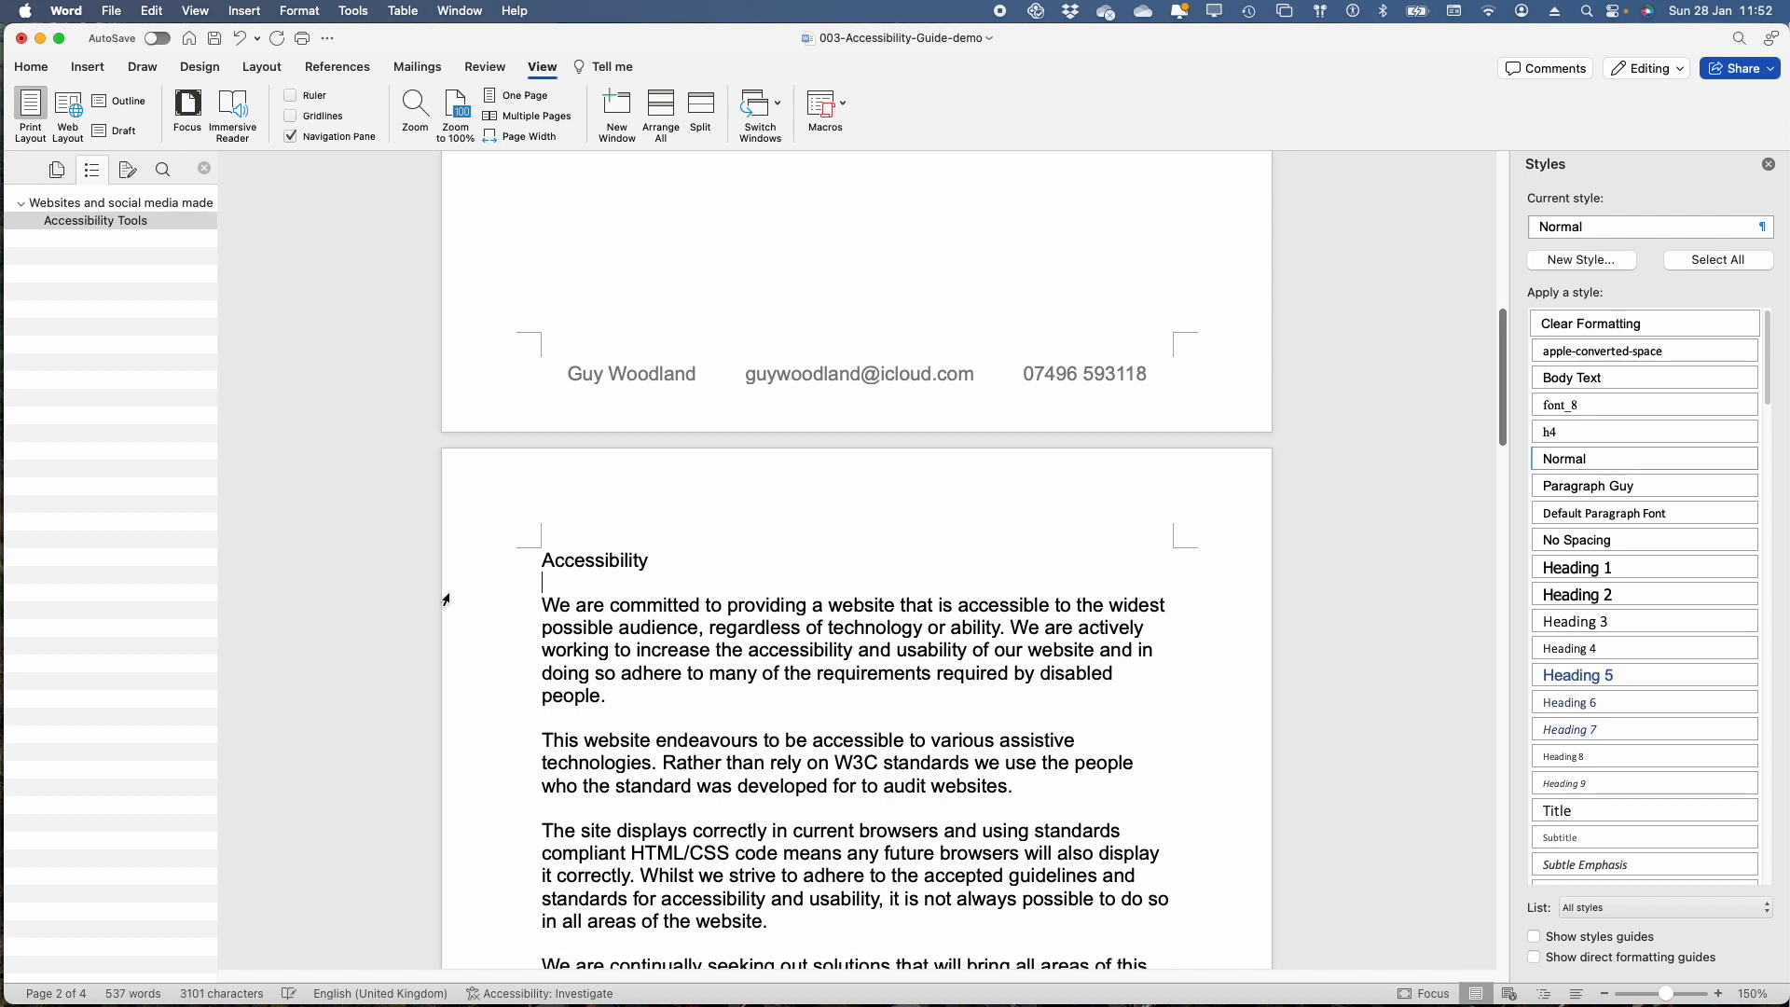
# Apply Heading 2 to "Accessibility" on page 2 and Heading 3 to "Use an up-to-date browser" on page 3
pyautogui.click(514, 571)
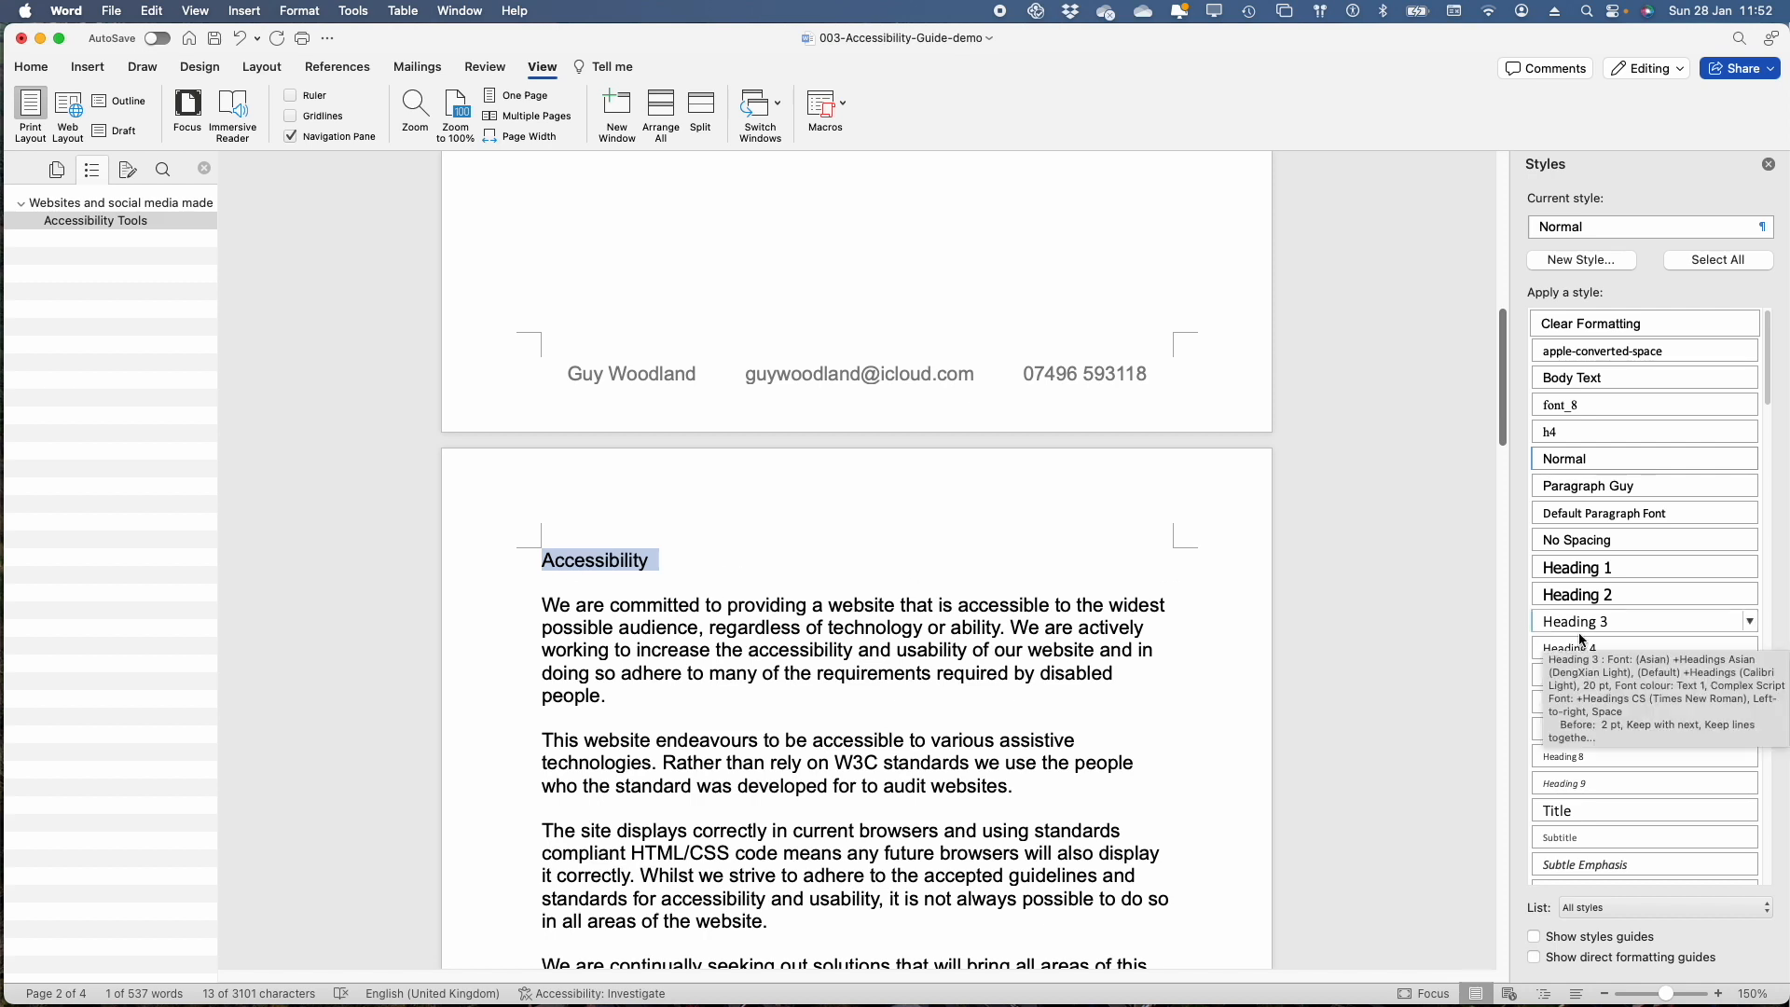
pyautogui.click(1590, 597)
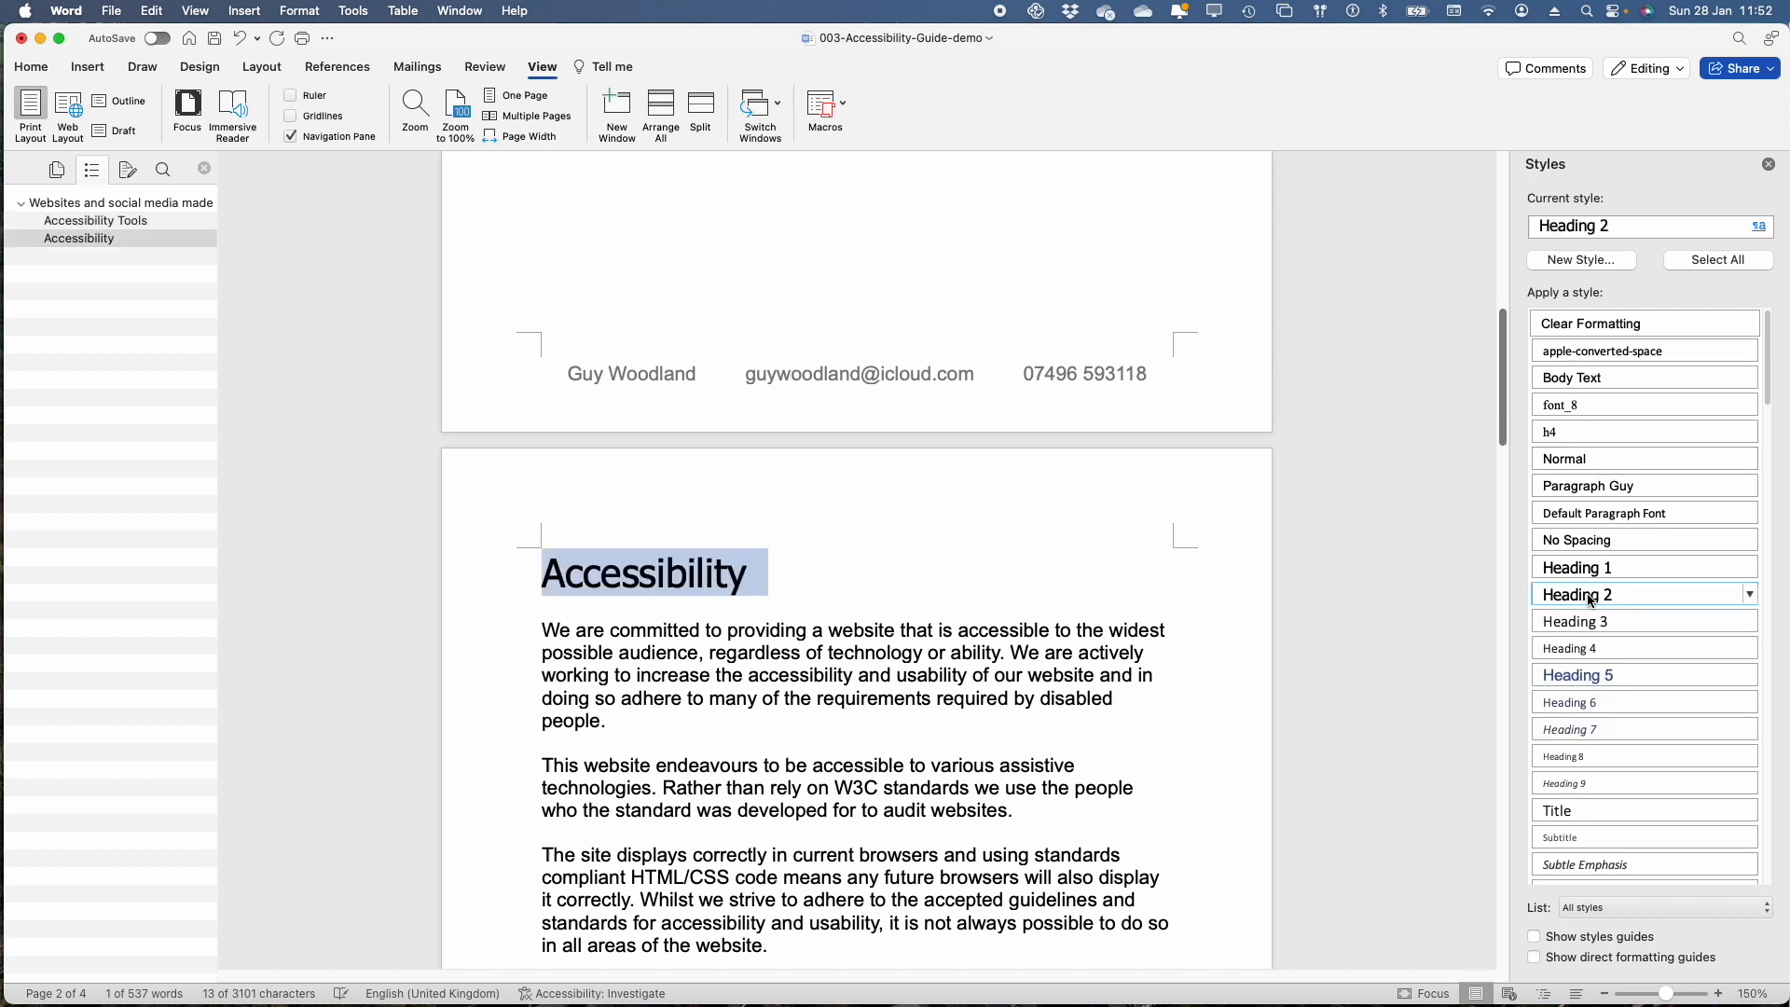
pyautogui.scroll(-4, 953, 713)
pyautogui.scroll(-10, 953, 712)
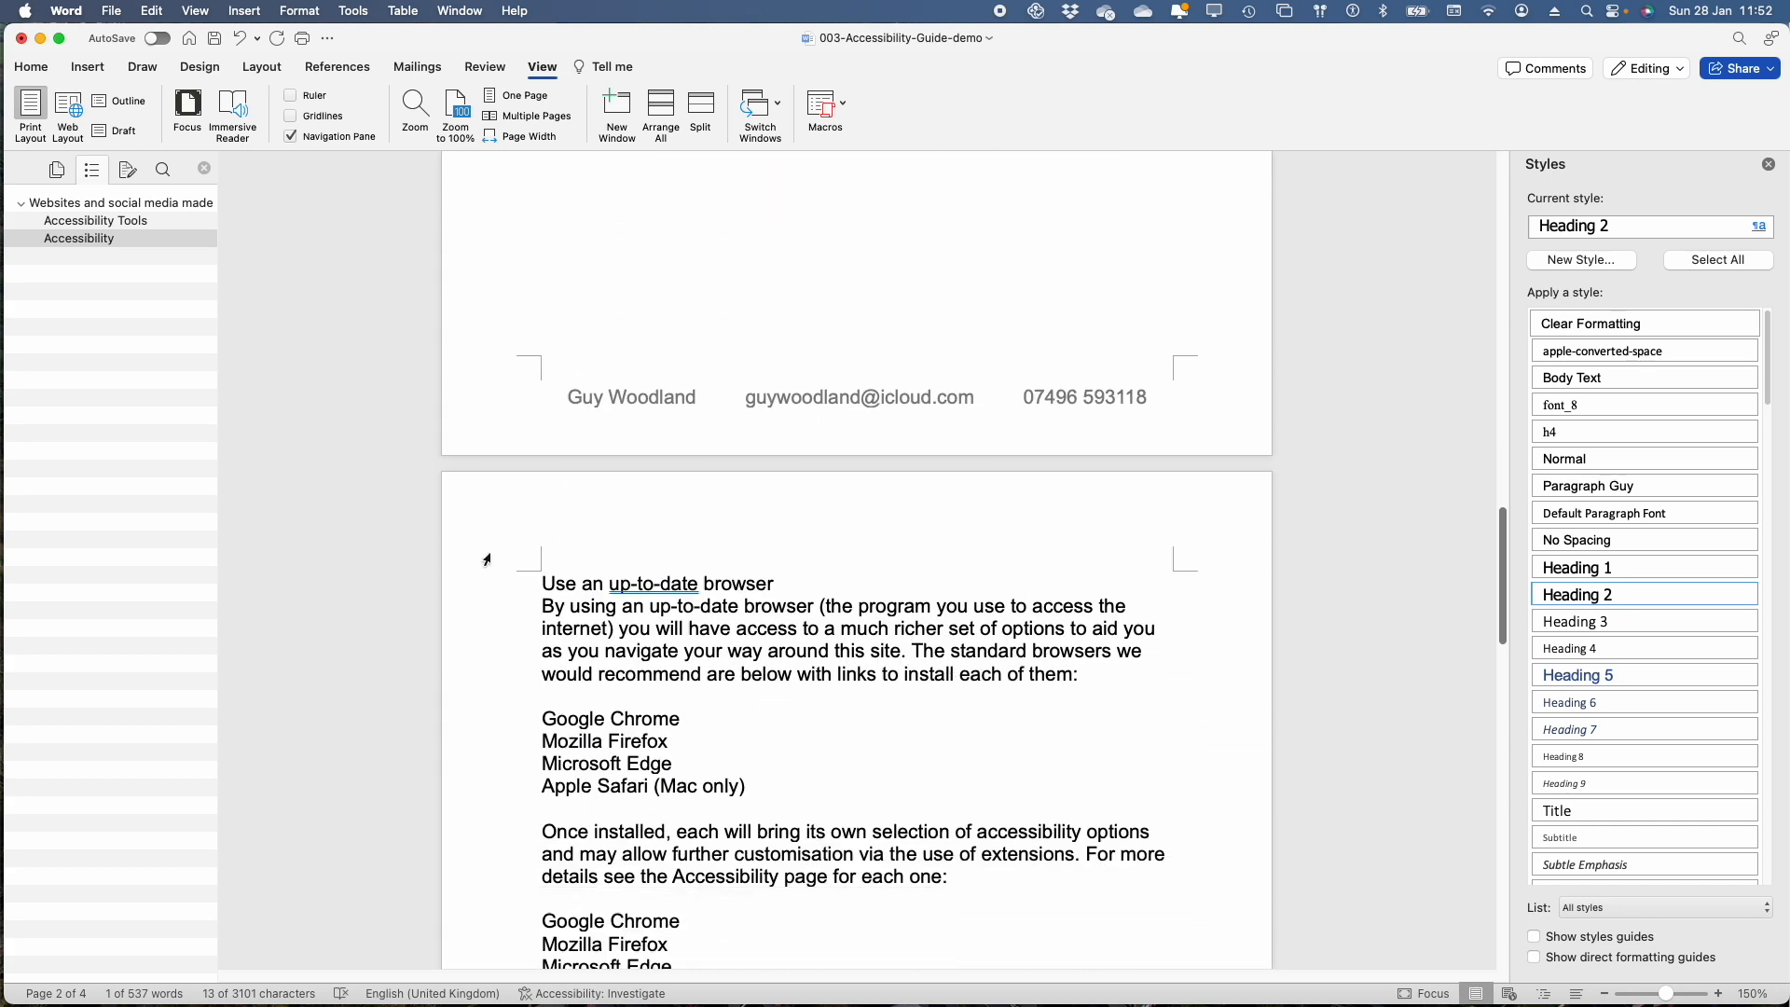
pyautogui.click(522, 584)
pyautogui.moveTo(543, 584); pyautogui.dragTo(894, 587)
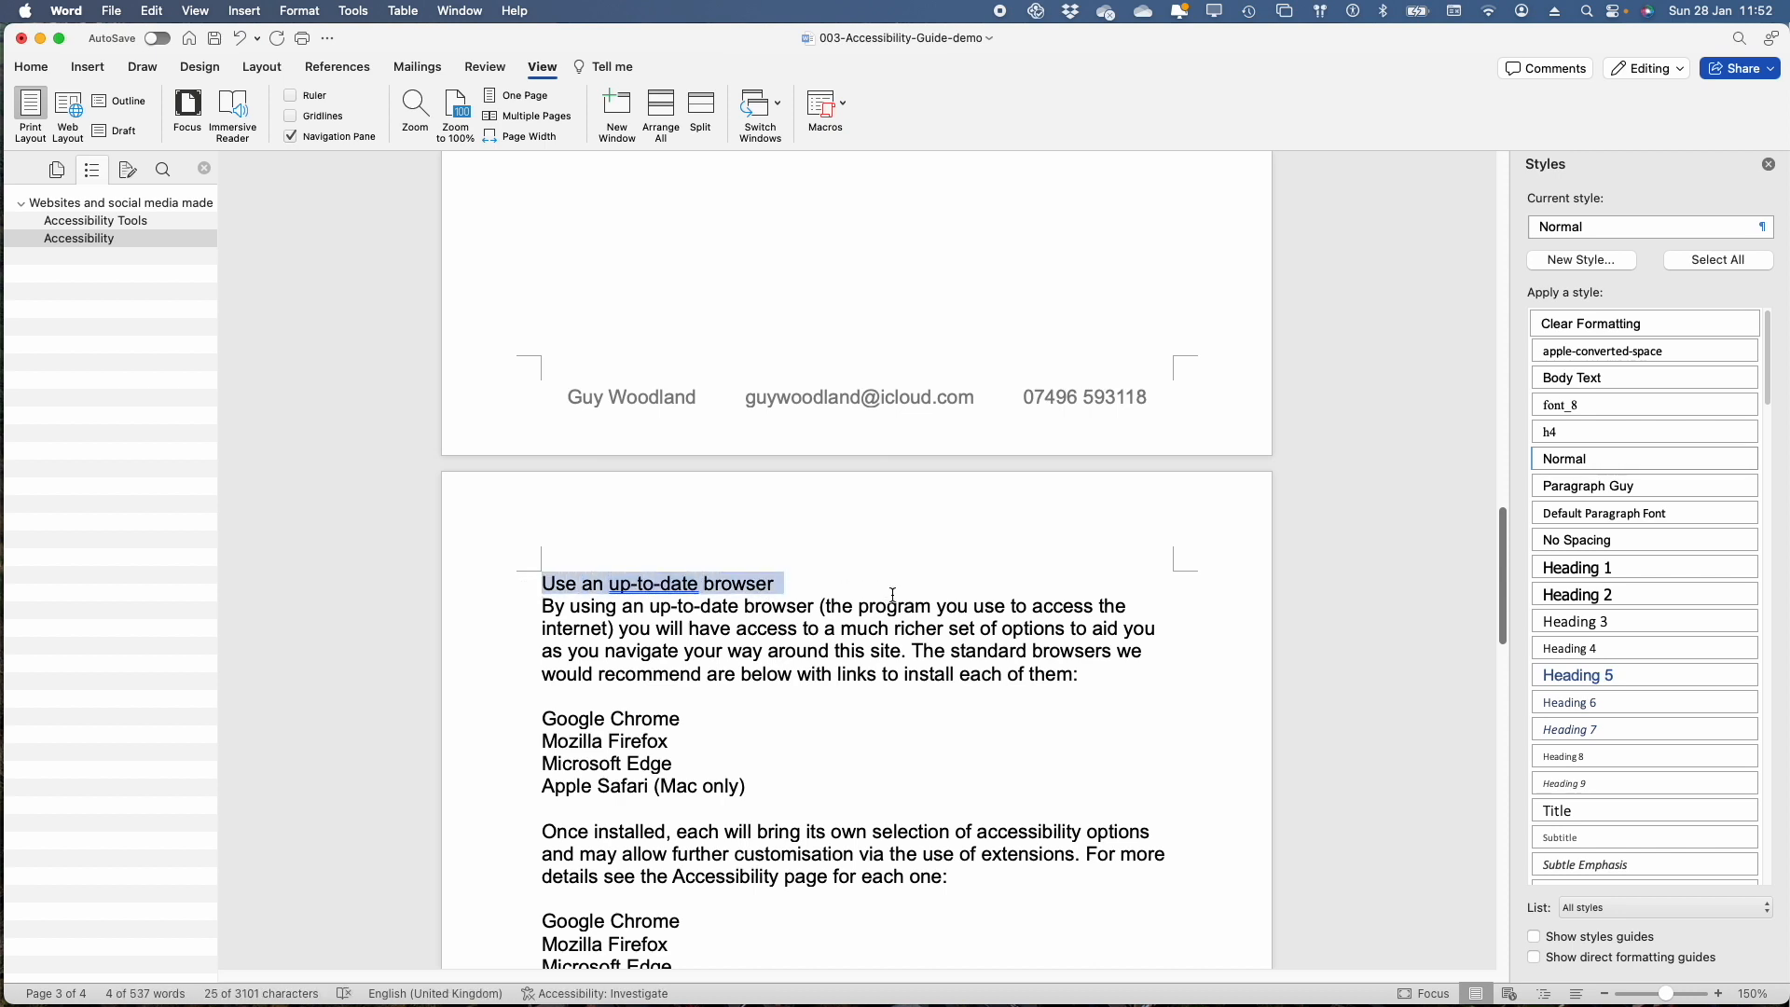
pyautogui.click(1589, 622)
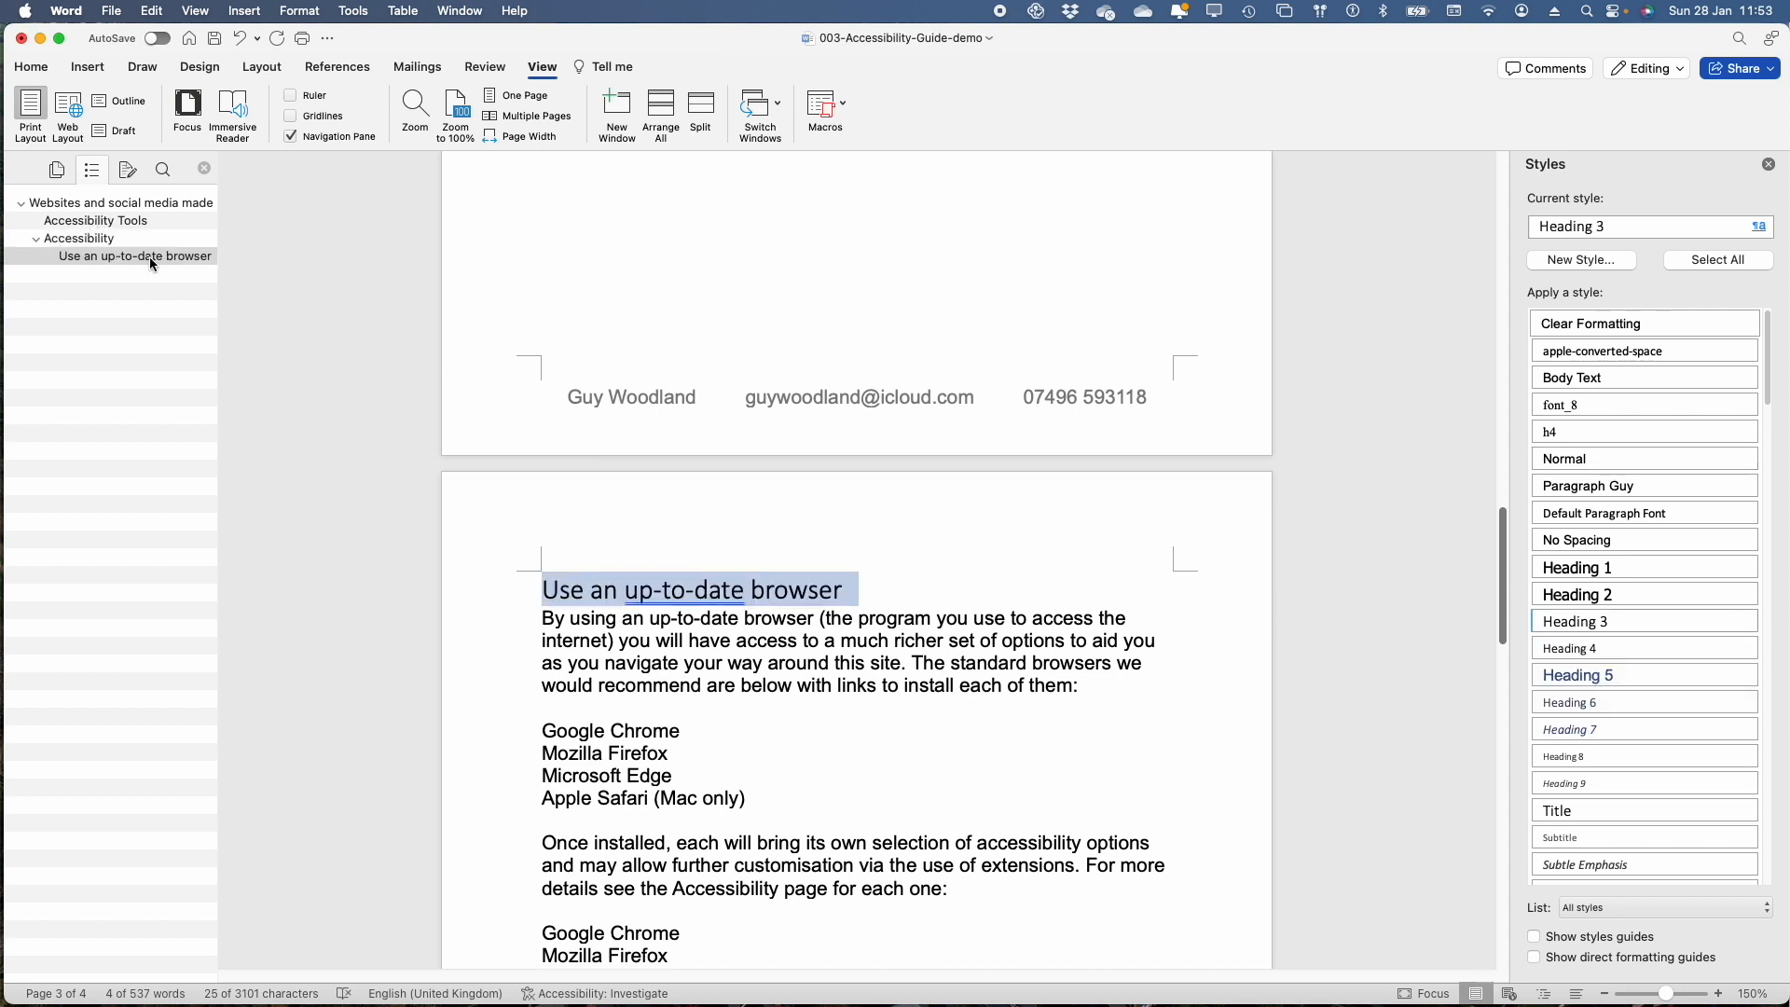
# Apply Heading 3 to "Alternative Style" on page 3 and to "Options in your browser" on page 4
pyautogui.scroll(-1, 843, 848)
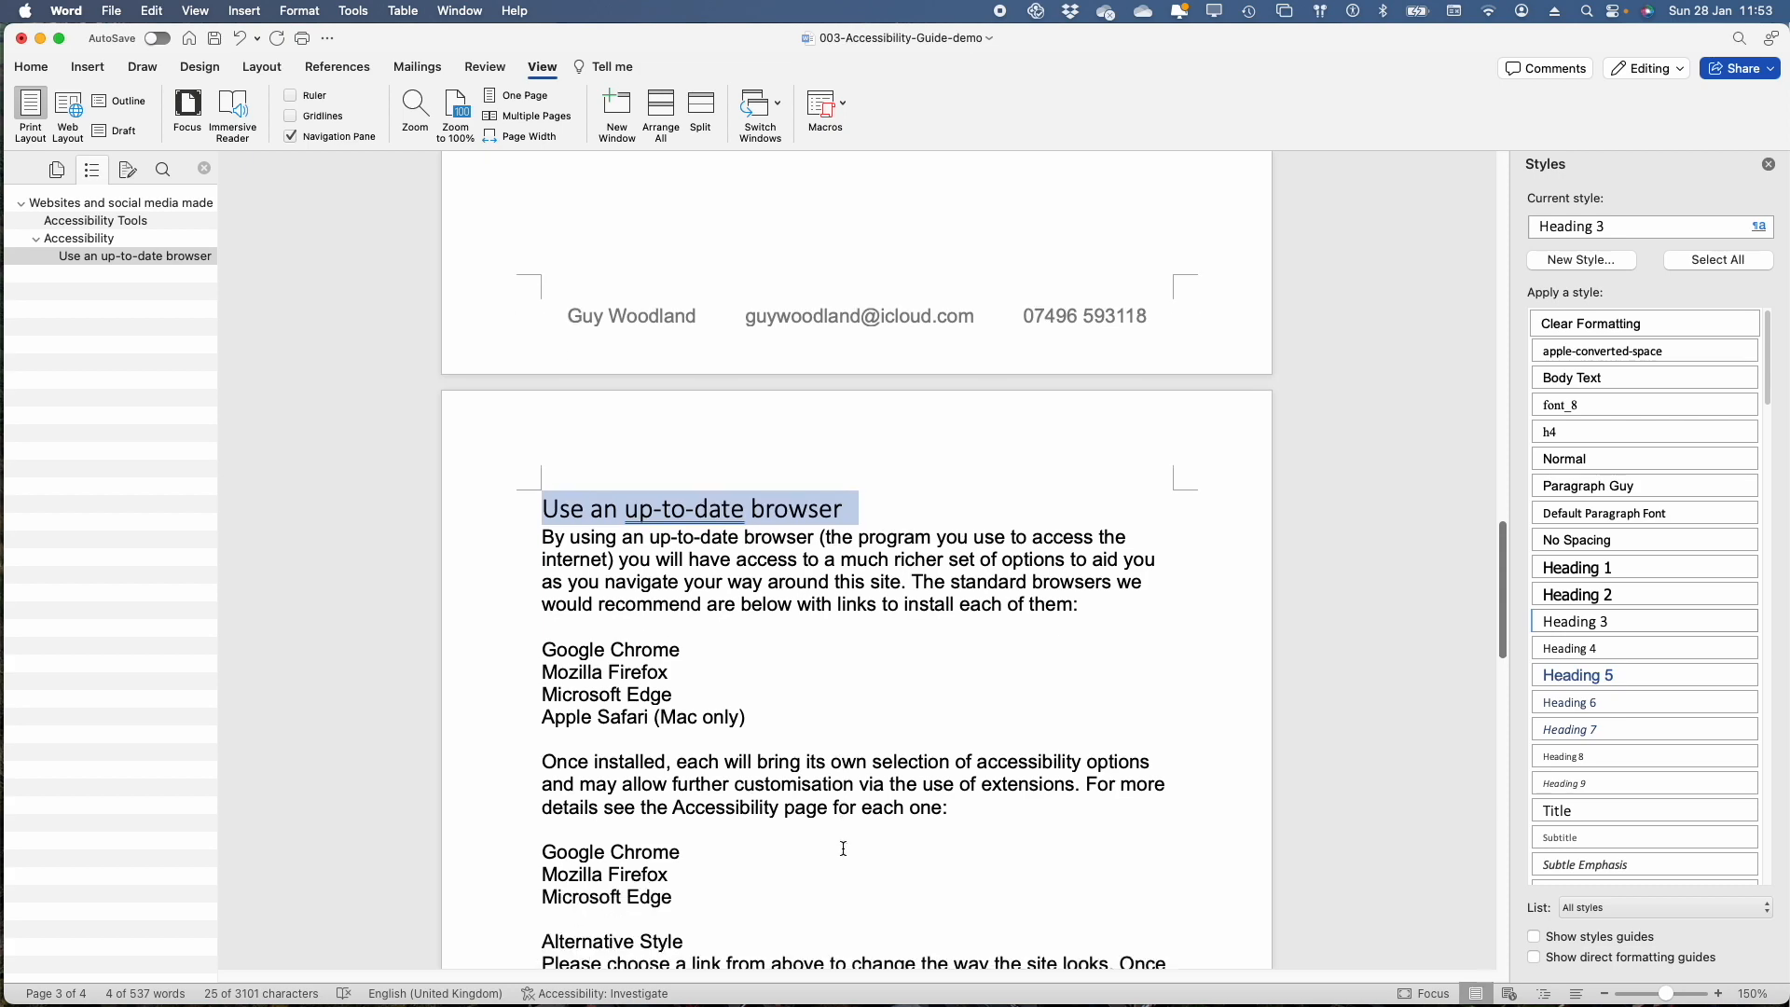
pyautogui.scroll(-4, 843, 848)
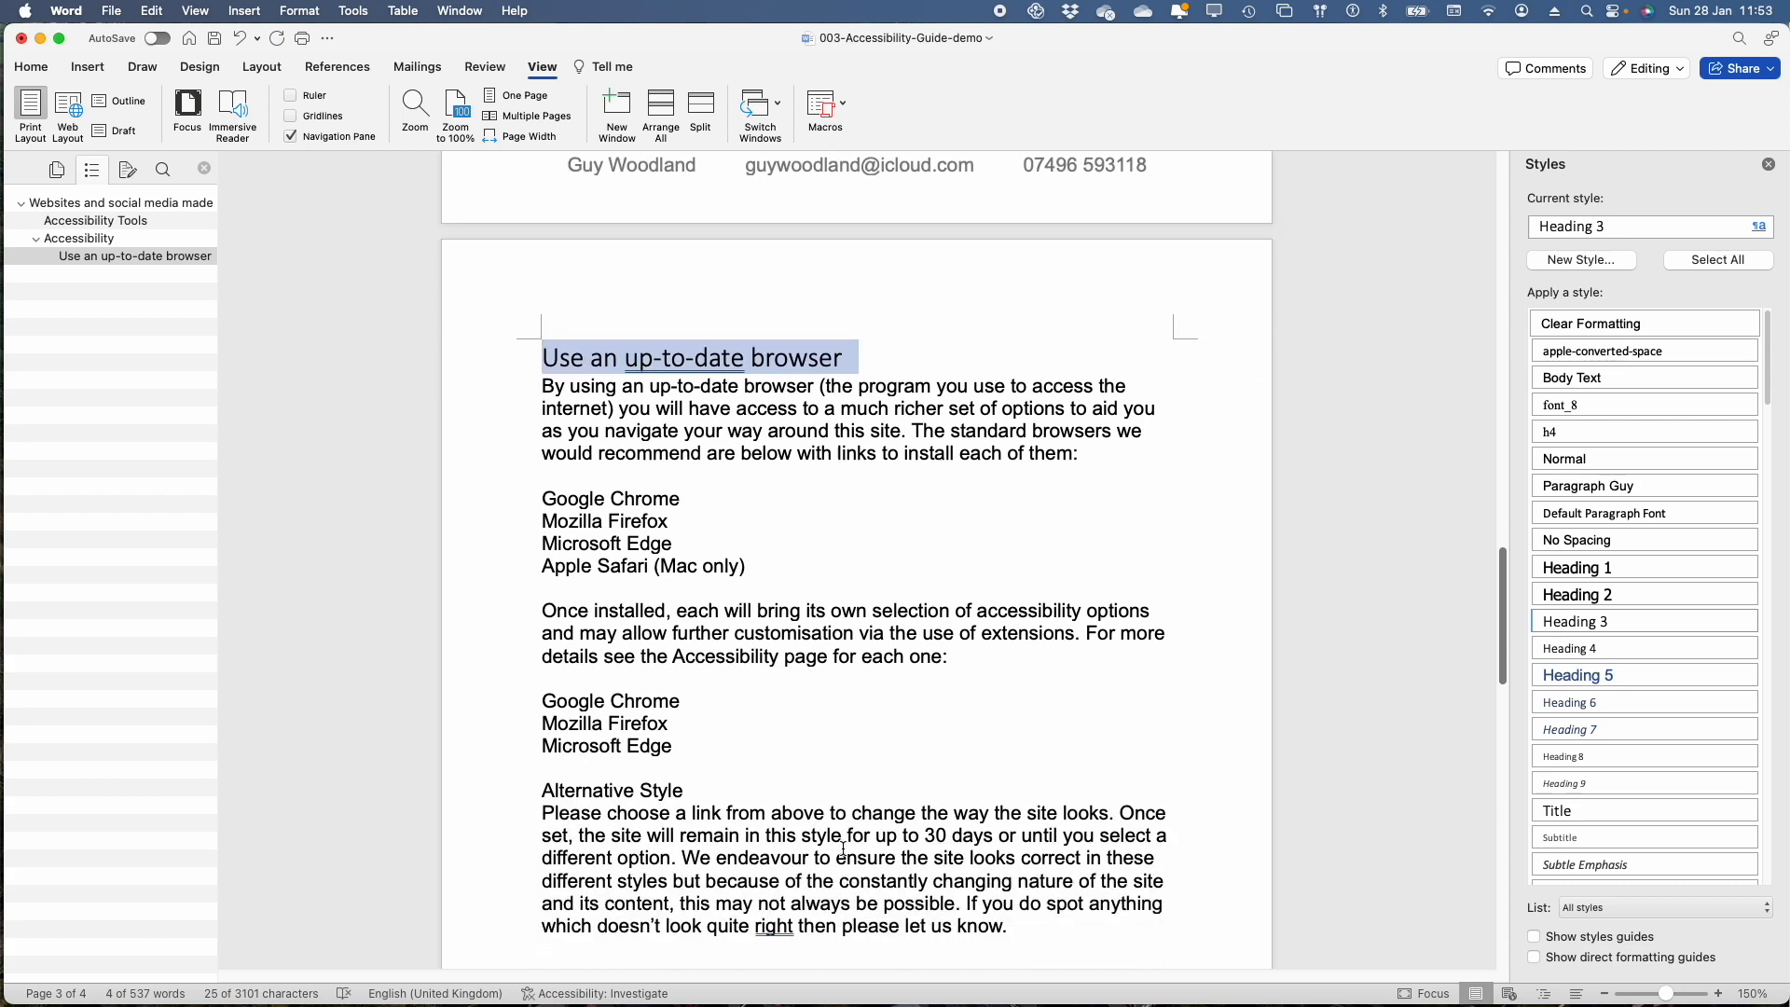
pyautogui.click(525, 798)
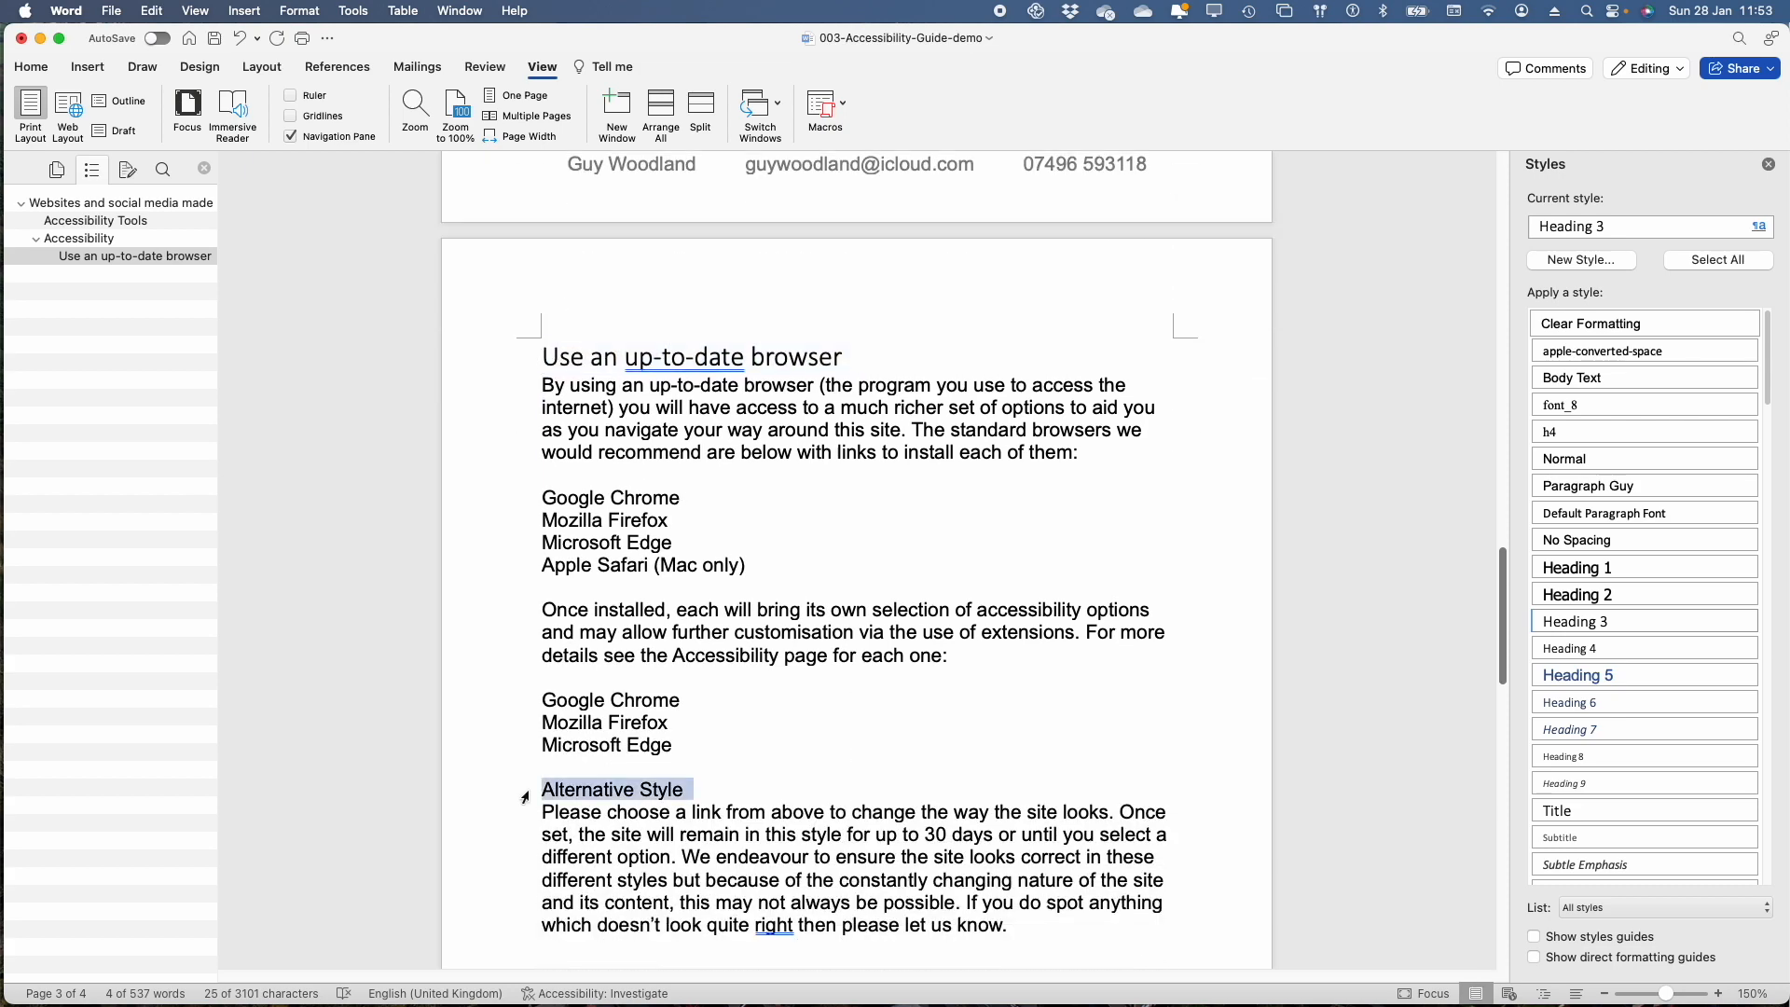
pyautogui.click(1607, 619)
pyautogui.scroll(-10, 884, 750)
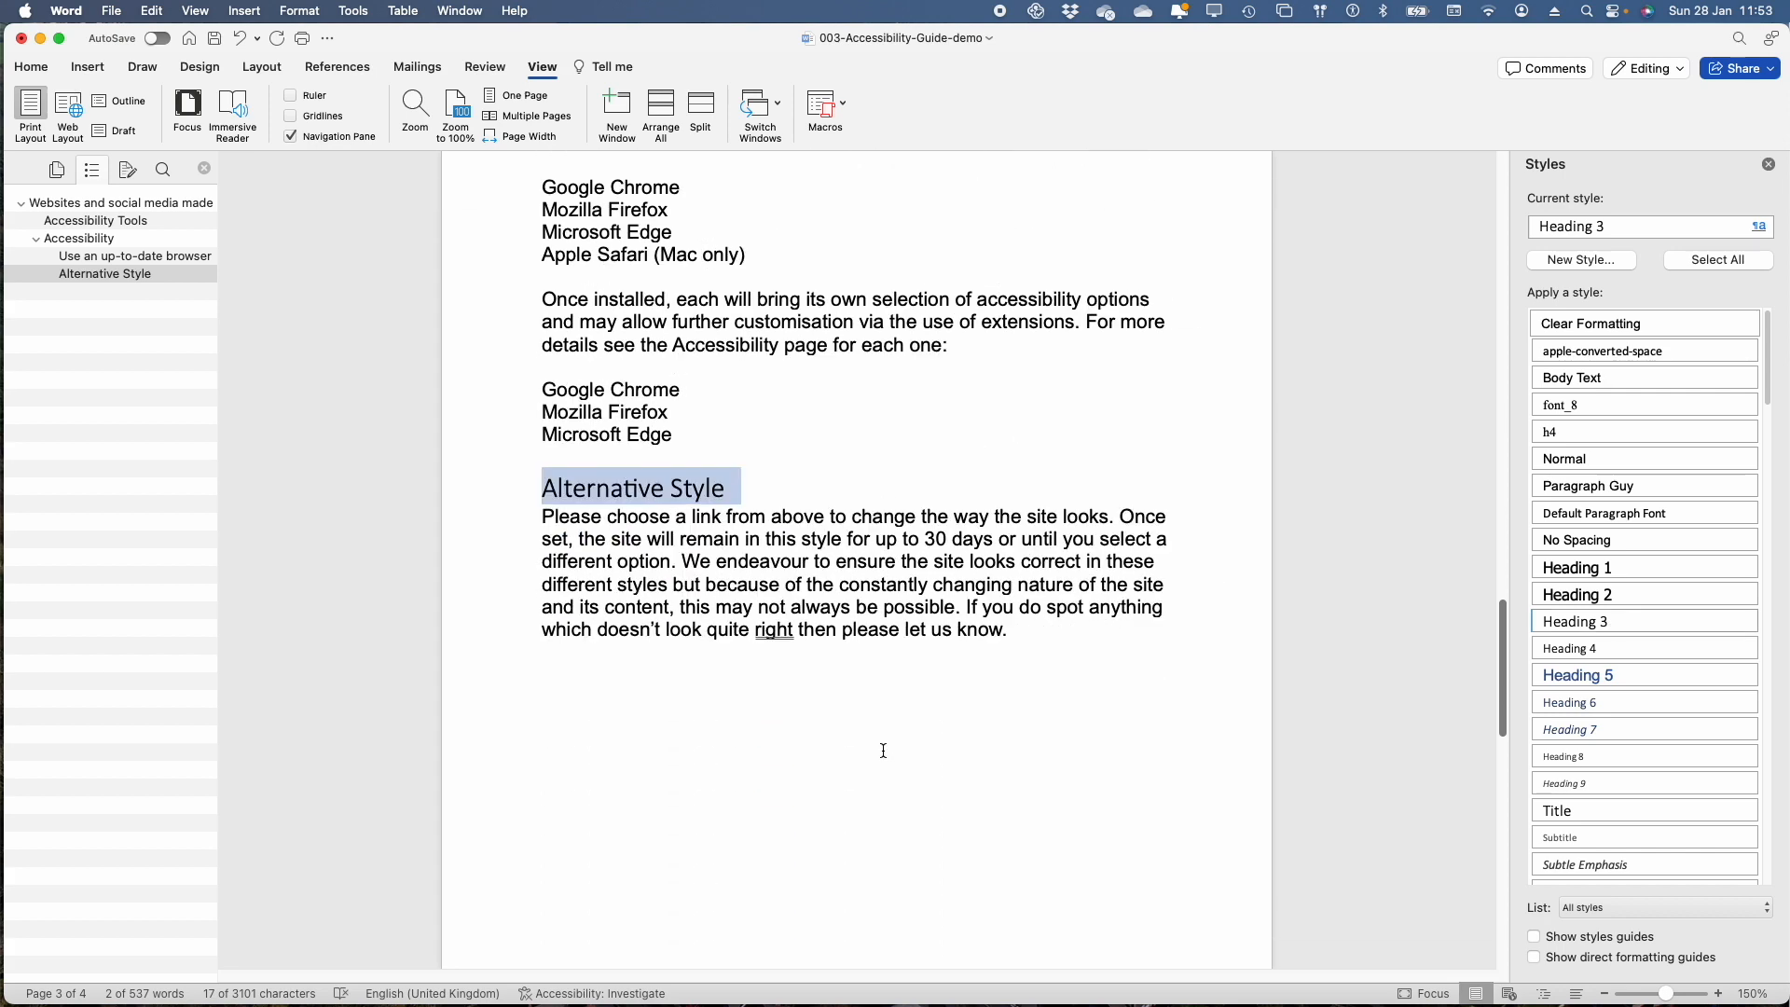
pyautogui.scroll(-6, 883, 750)
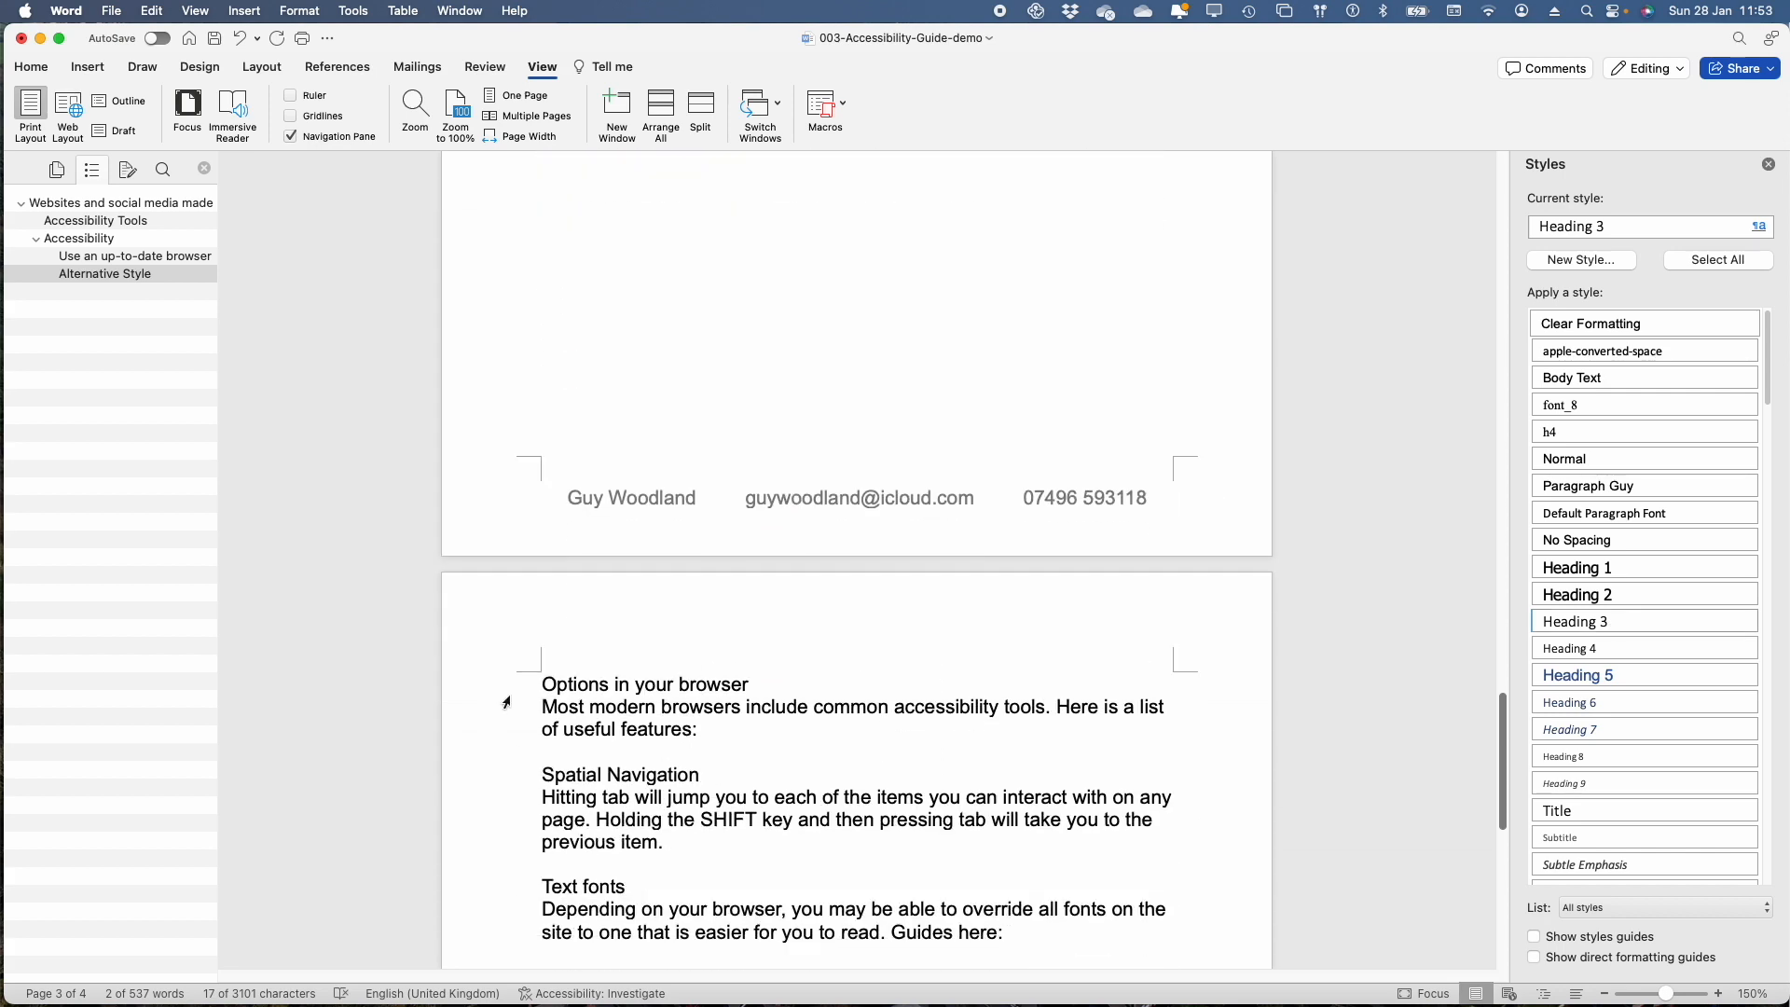
pyautogui.click(527, 688)
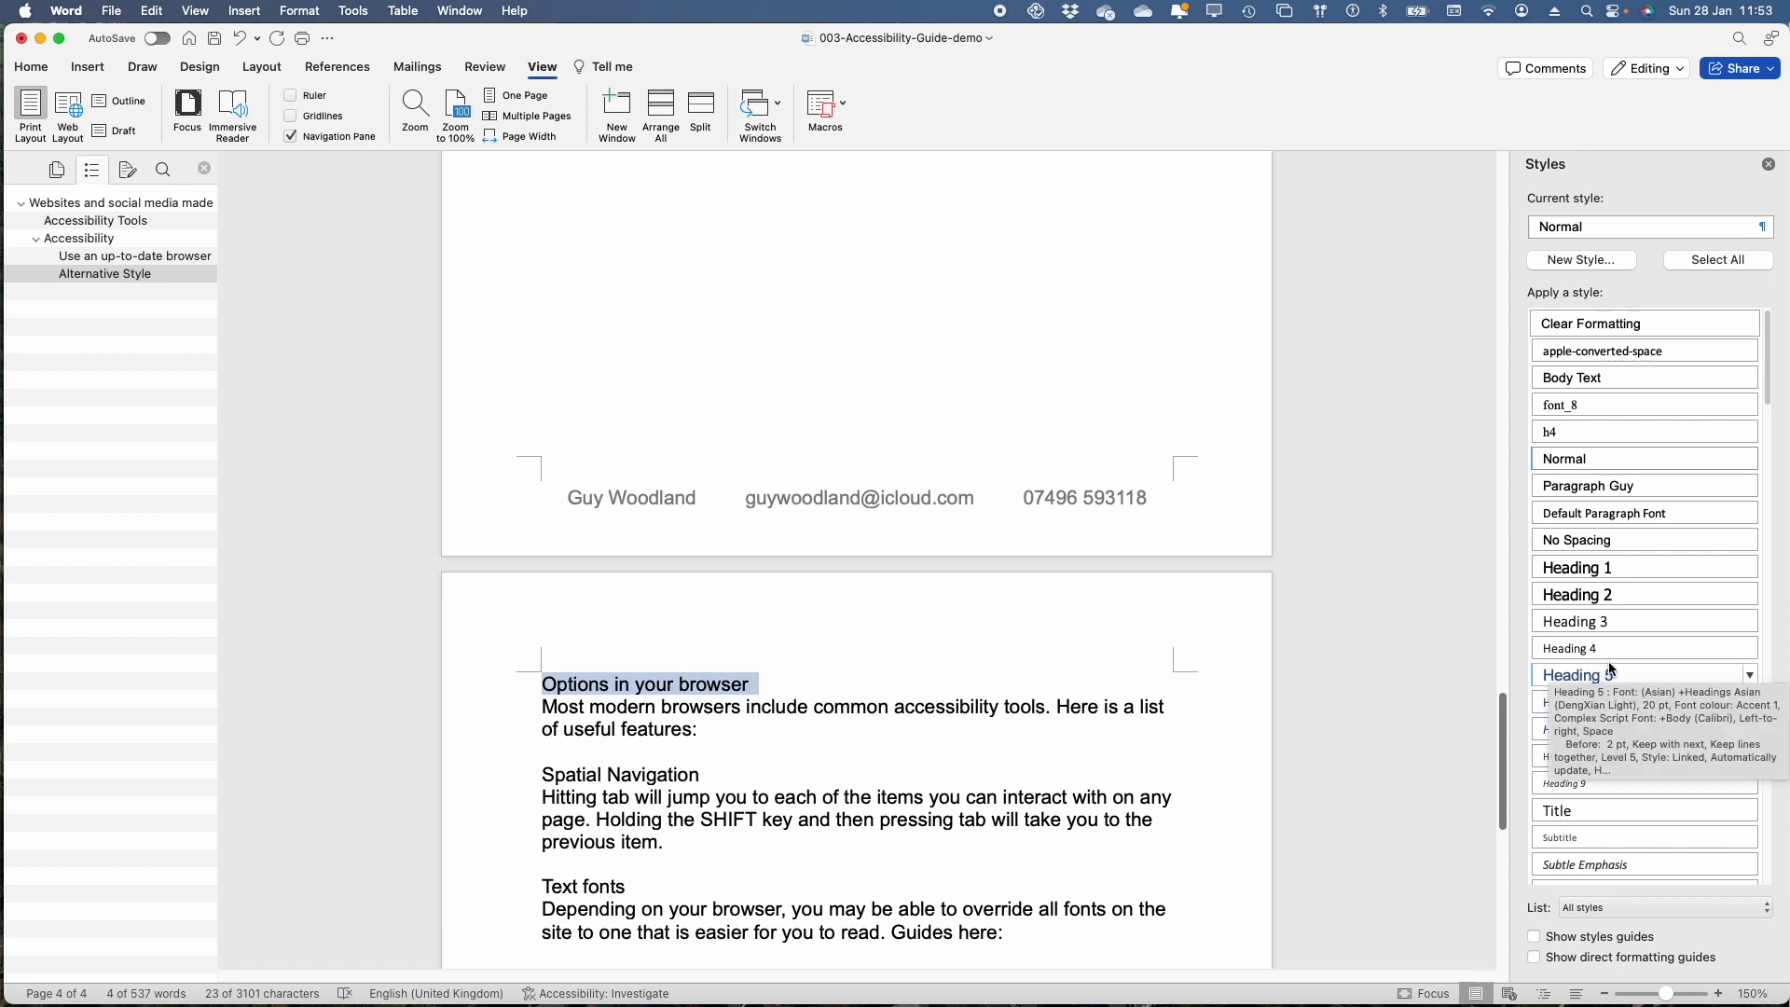
pyautogui.click(1618, 617)
# Apply Heading 3 to the "Spatial Navigation" and "Text fonts" lines on page 4
pyautogui.click(522, 794)
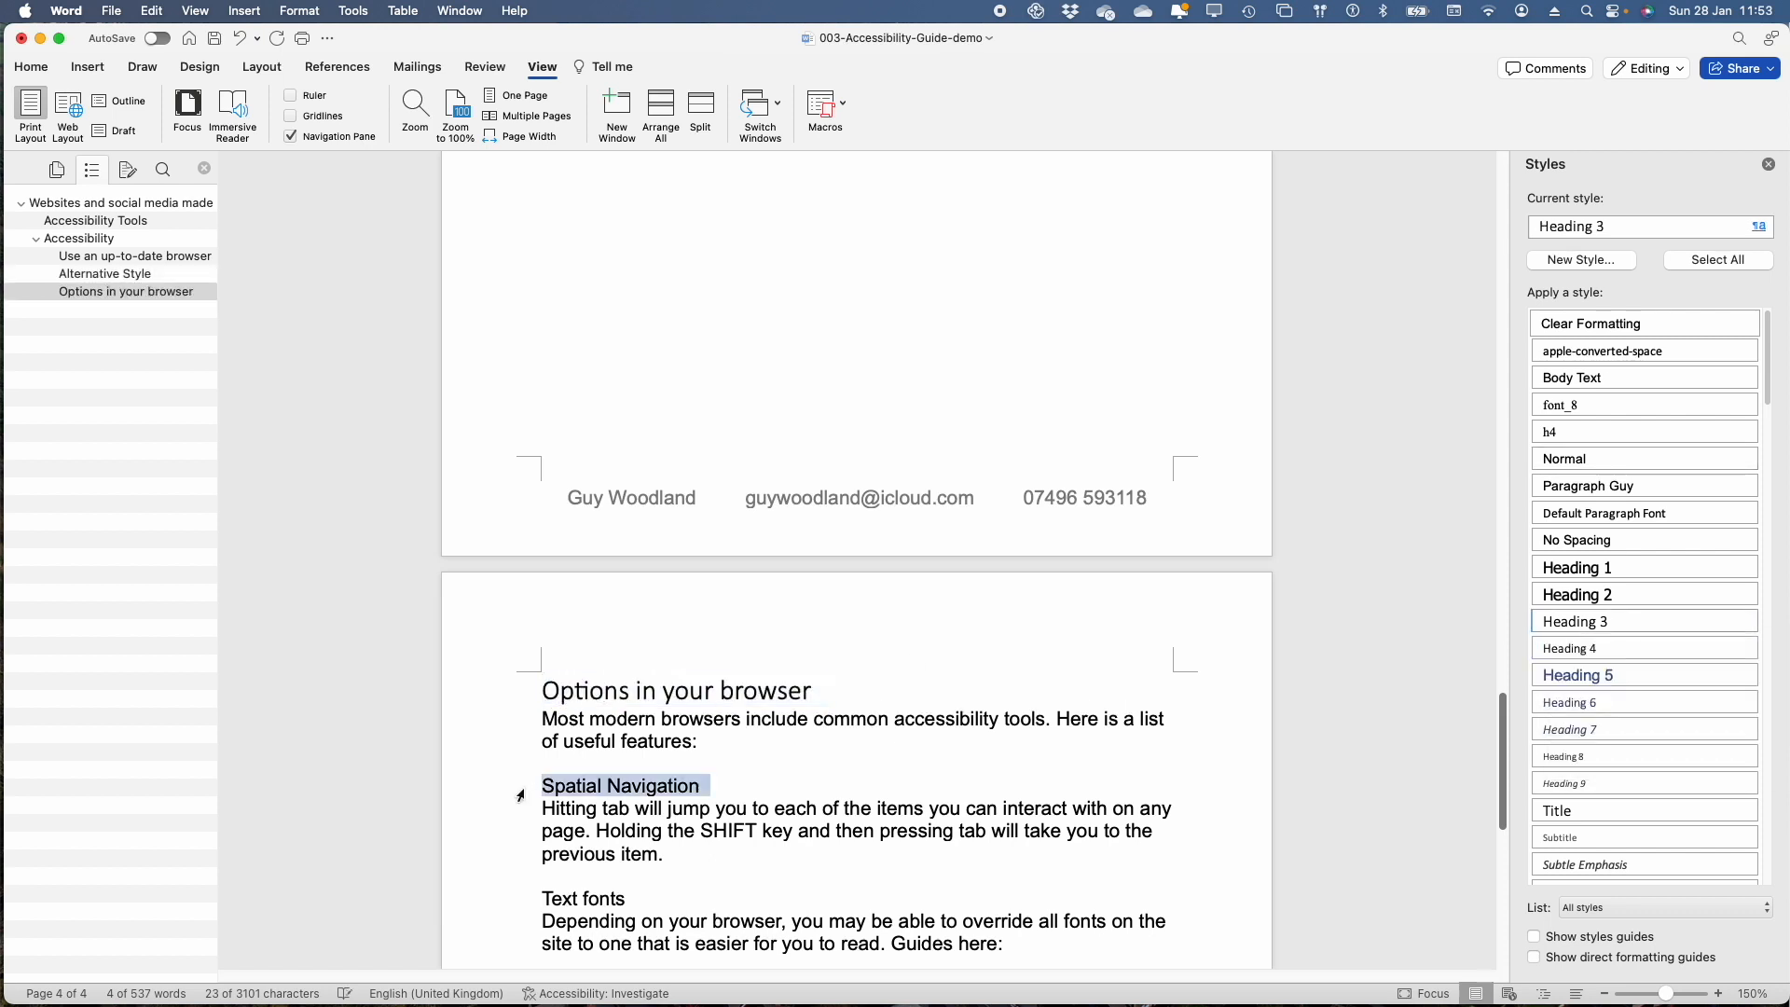
pyautogui.click(1594, 622)
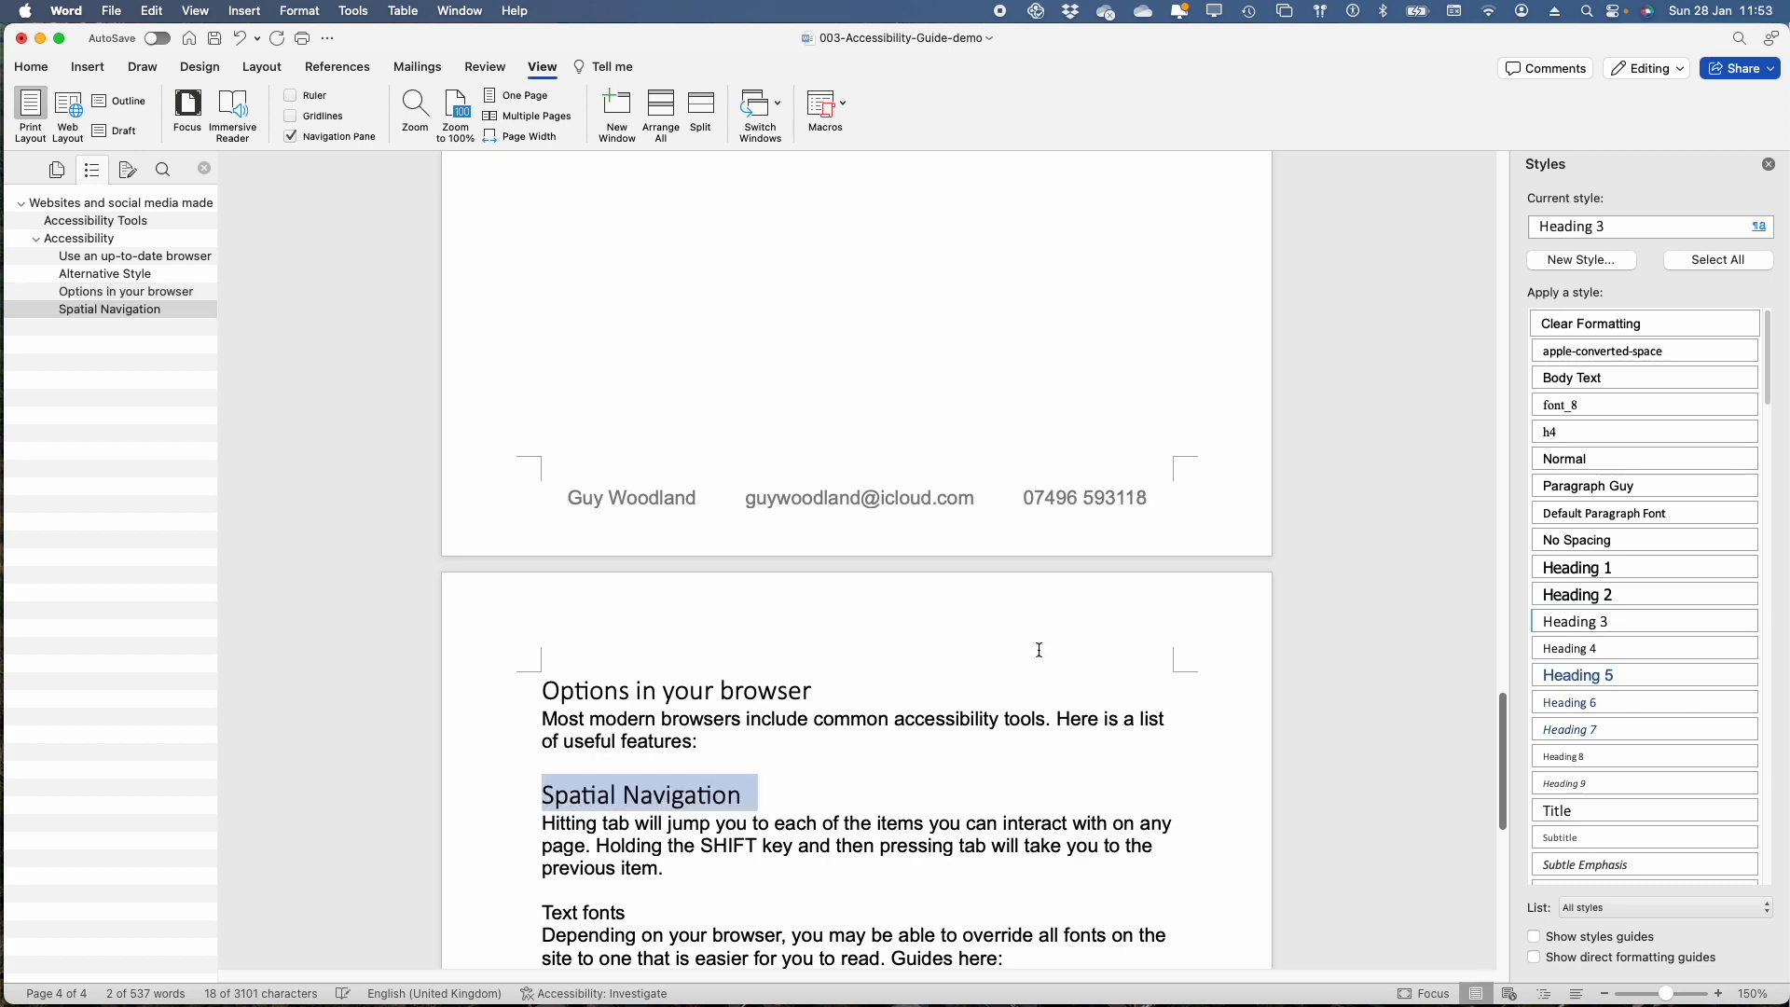
pyautogui.click(502, 913)
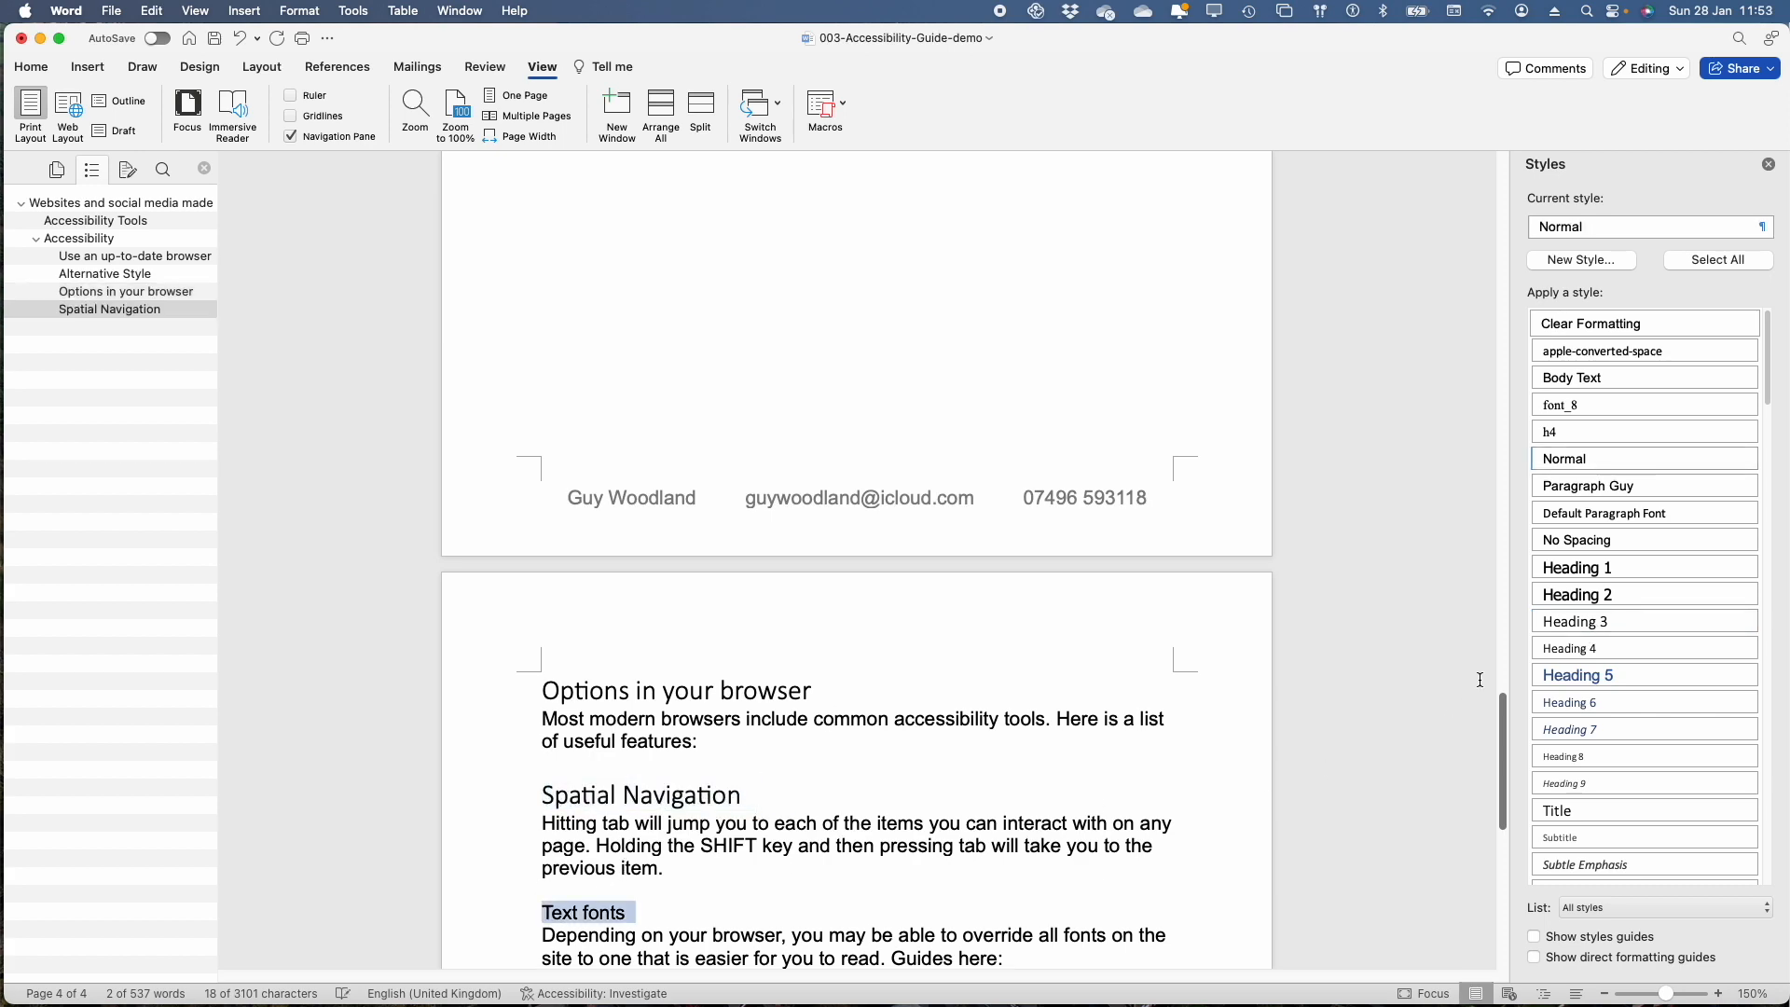
pyautogui.click(1585, 623)
# Apply Heading 3 to "Enlarge your view" and Heading 2 to "In summary" on page 4
pyautogui.scroll(-3, 888, 709)
pyautogui.scroll(-10, 887, 709)
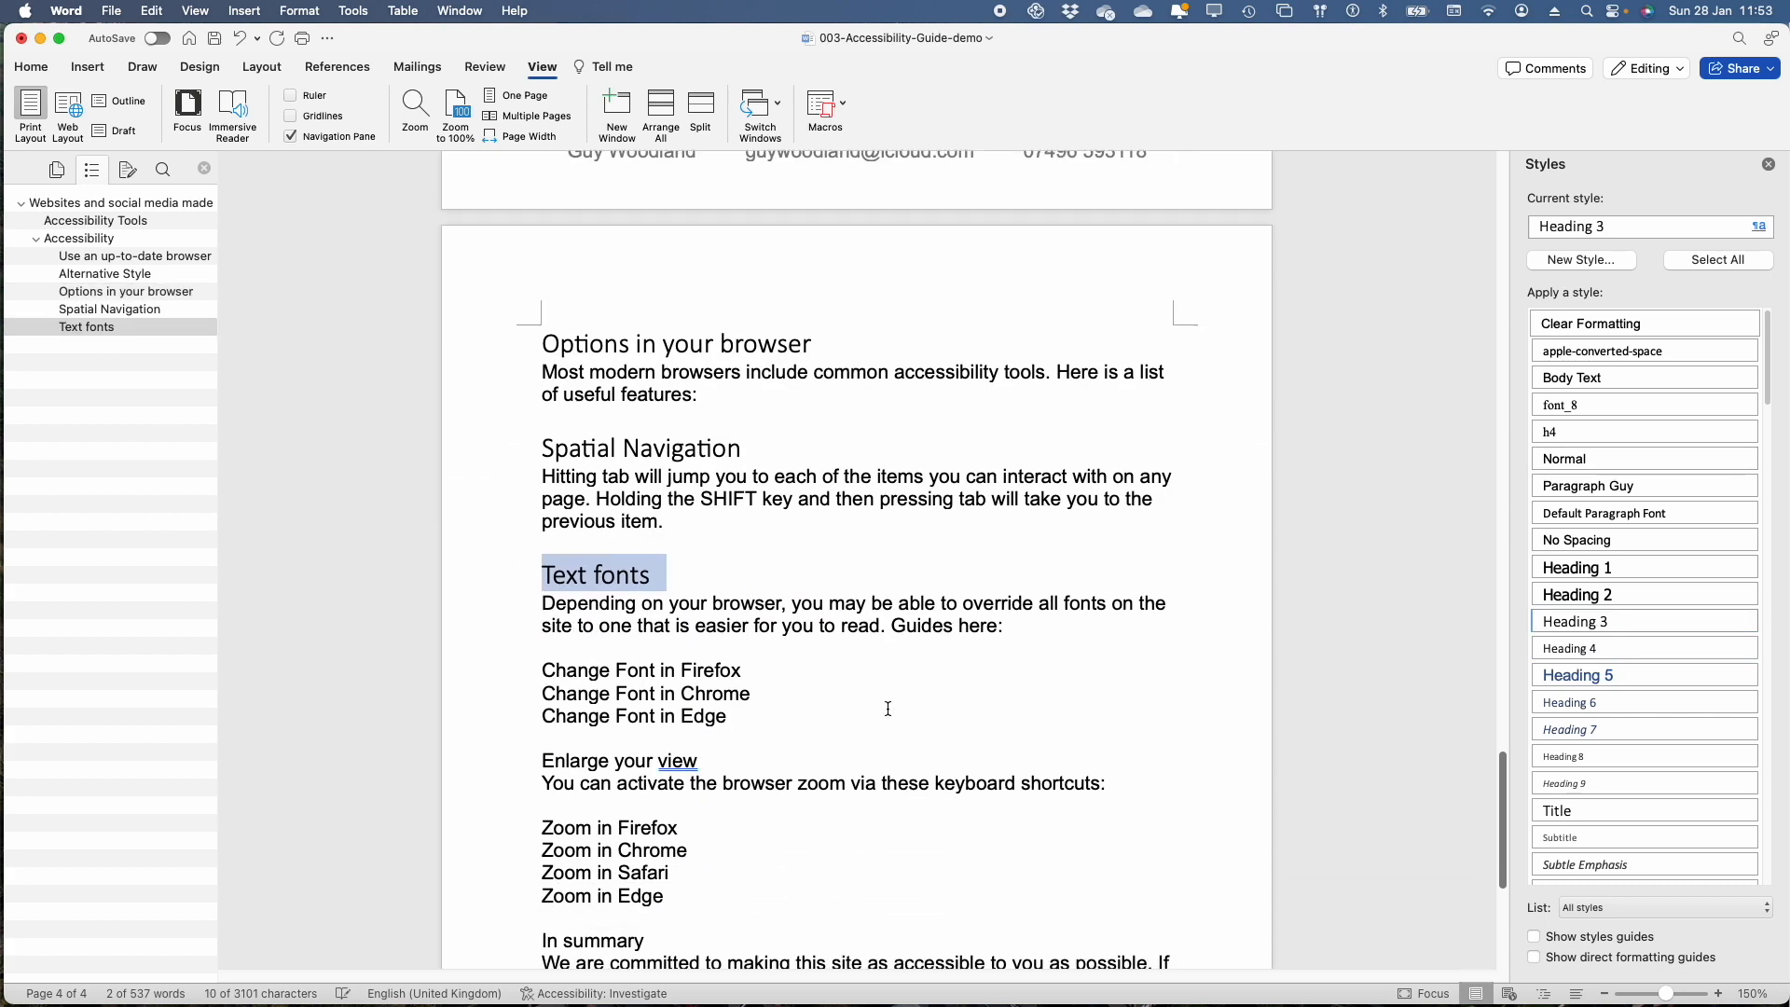
pyautogui.click(511, 461)
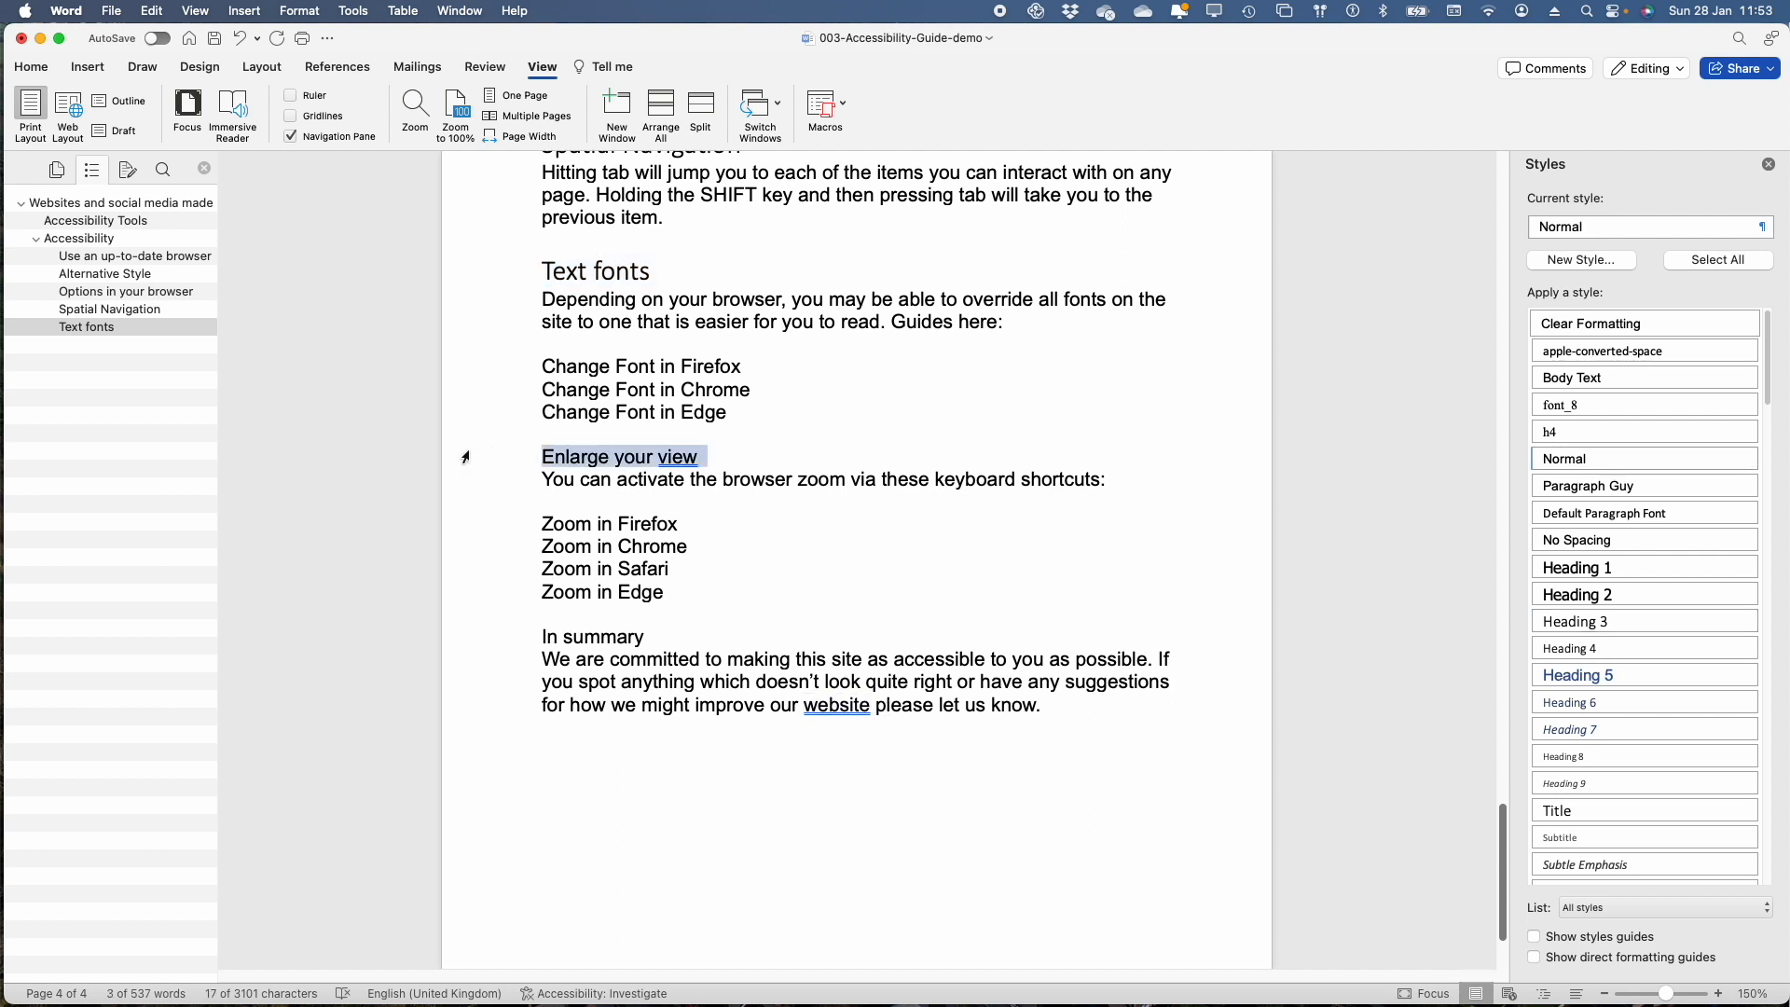
pyautogui.click(1621, 620)
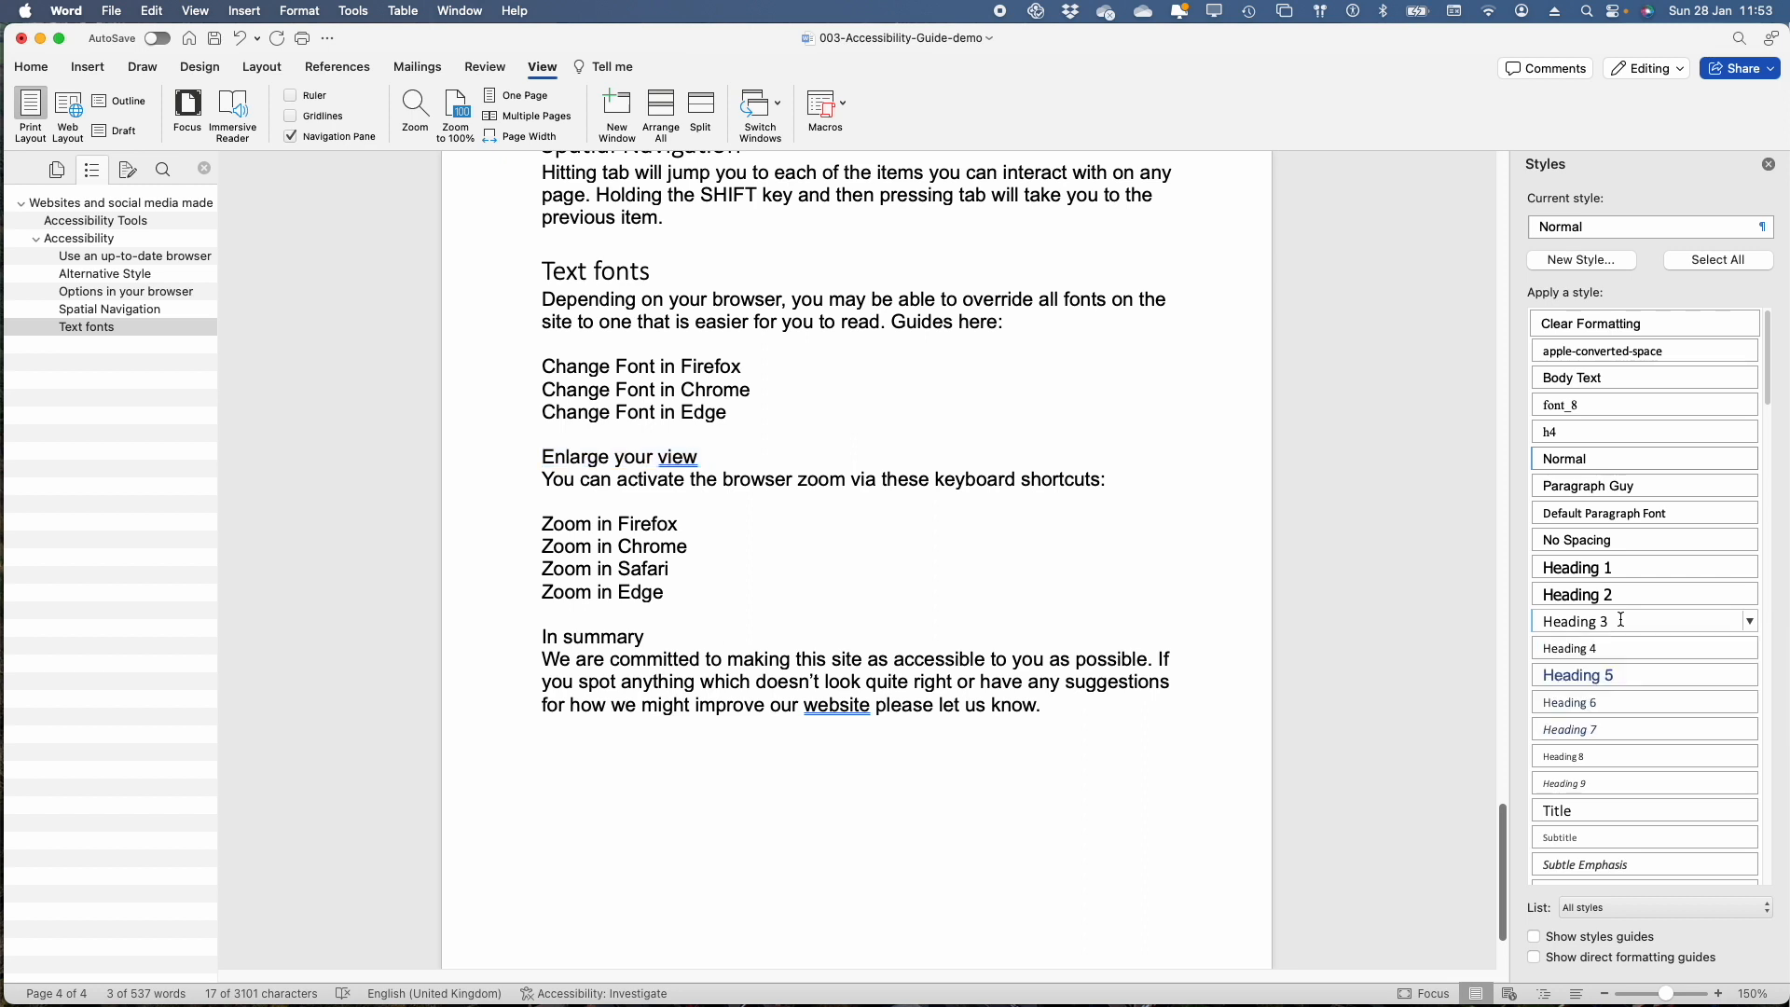
pyautogui.click(496, 660)
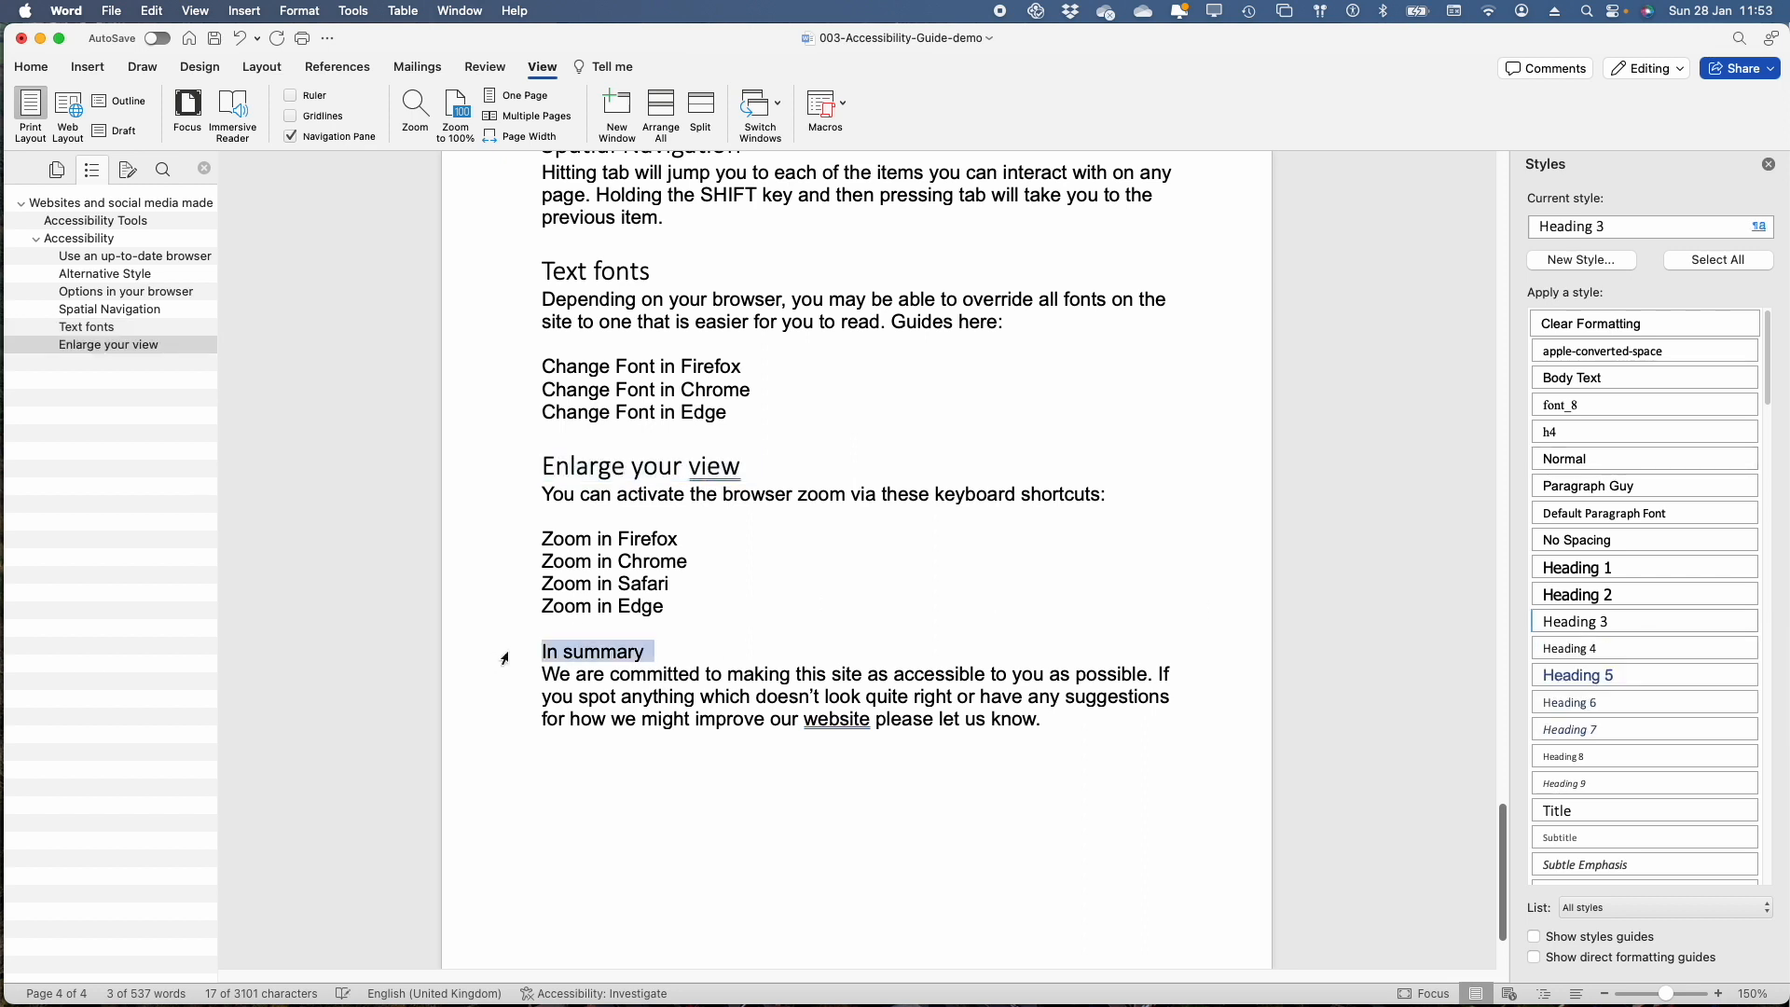
pyautogui.click(1616, 597)
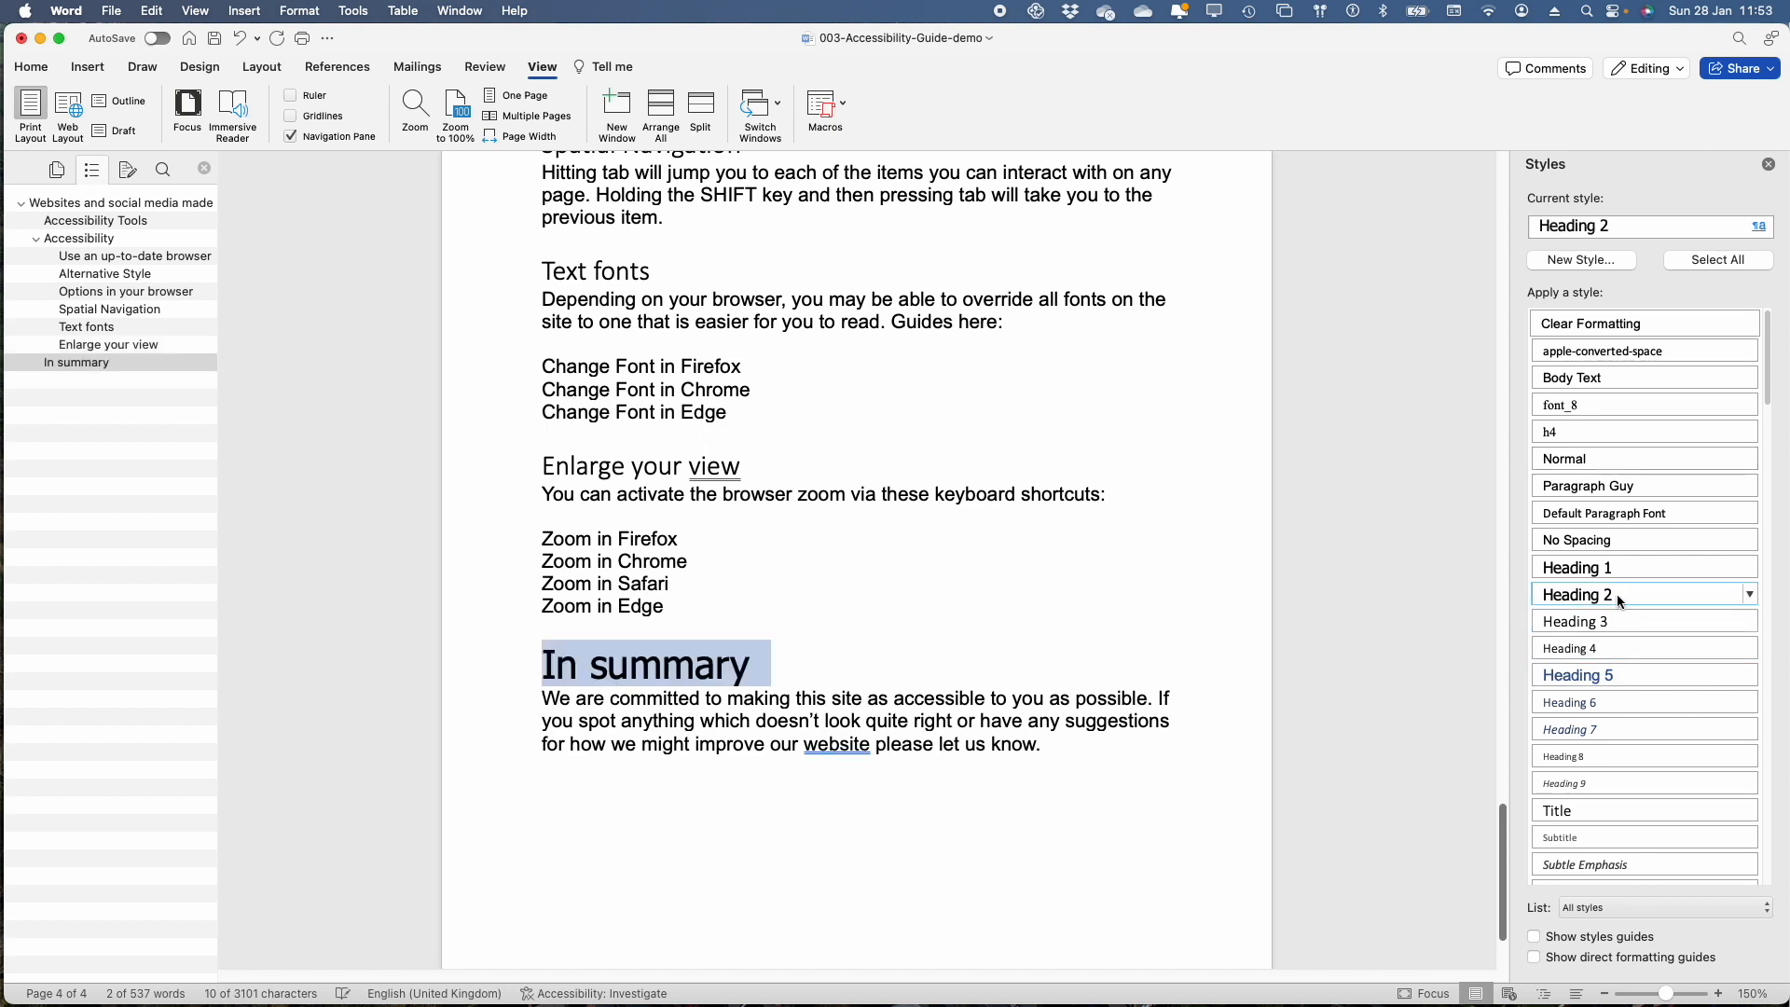
# Insert a page break directly before the "In summary" heading on page 4
pyautogui.click(549, 673)
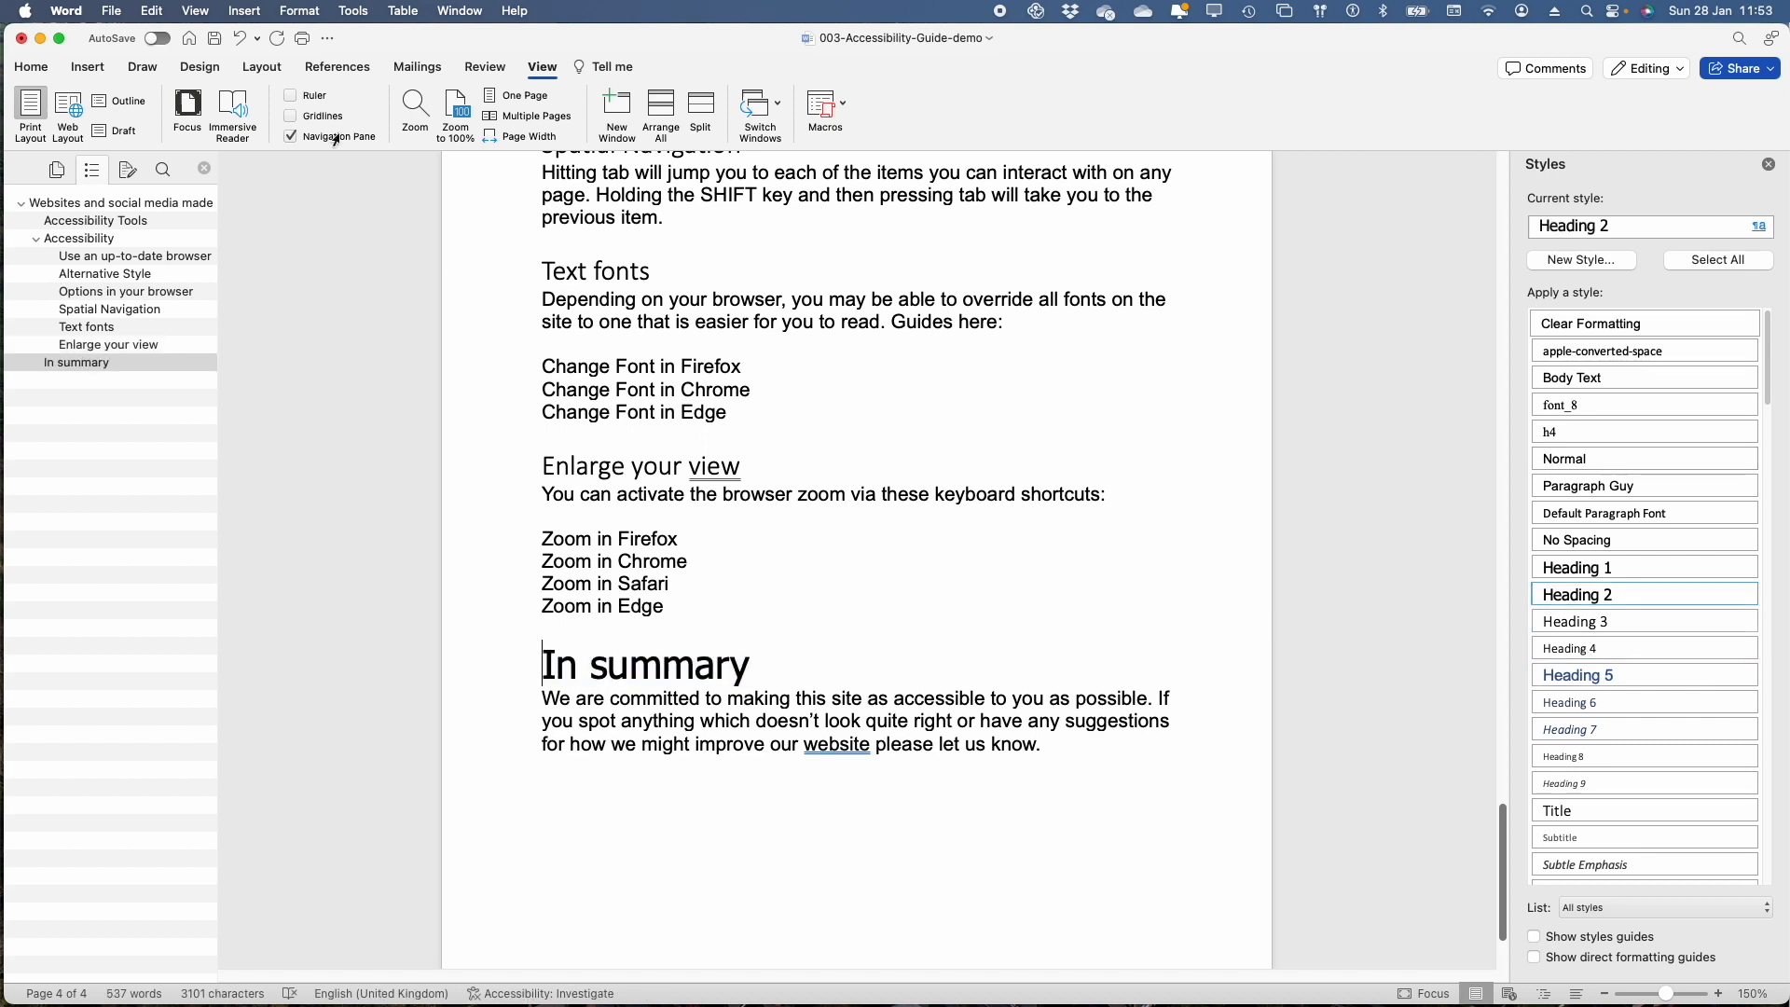
pyautogui.click(87, 67)
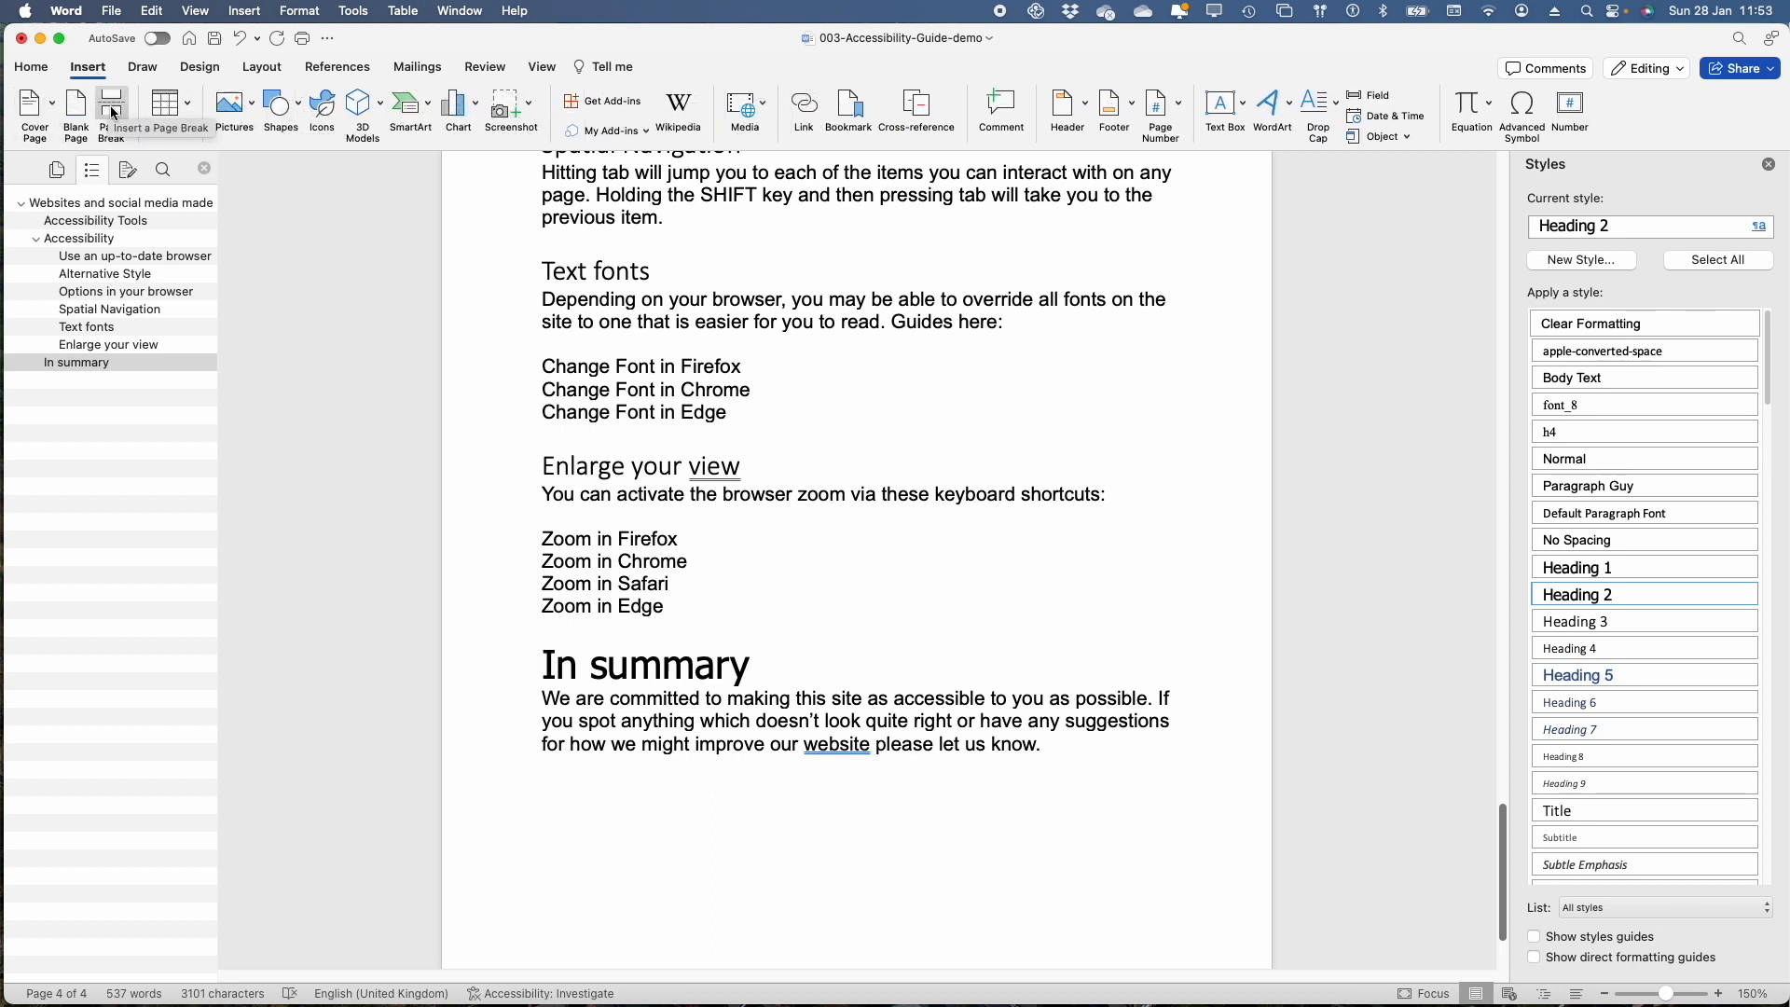
pyautogui.click(111, 107)
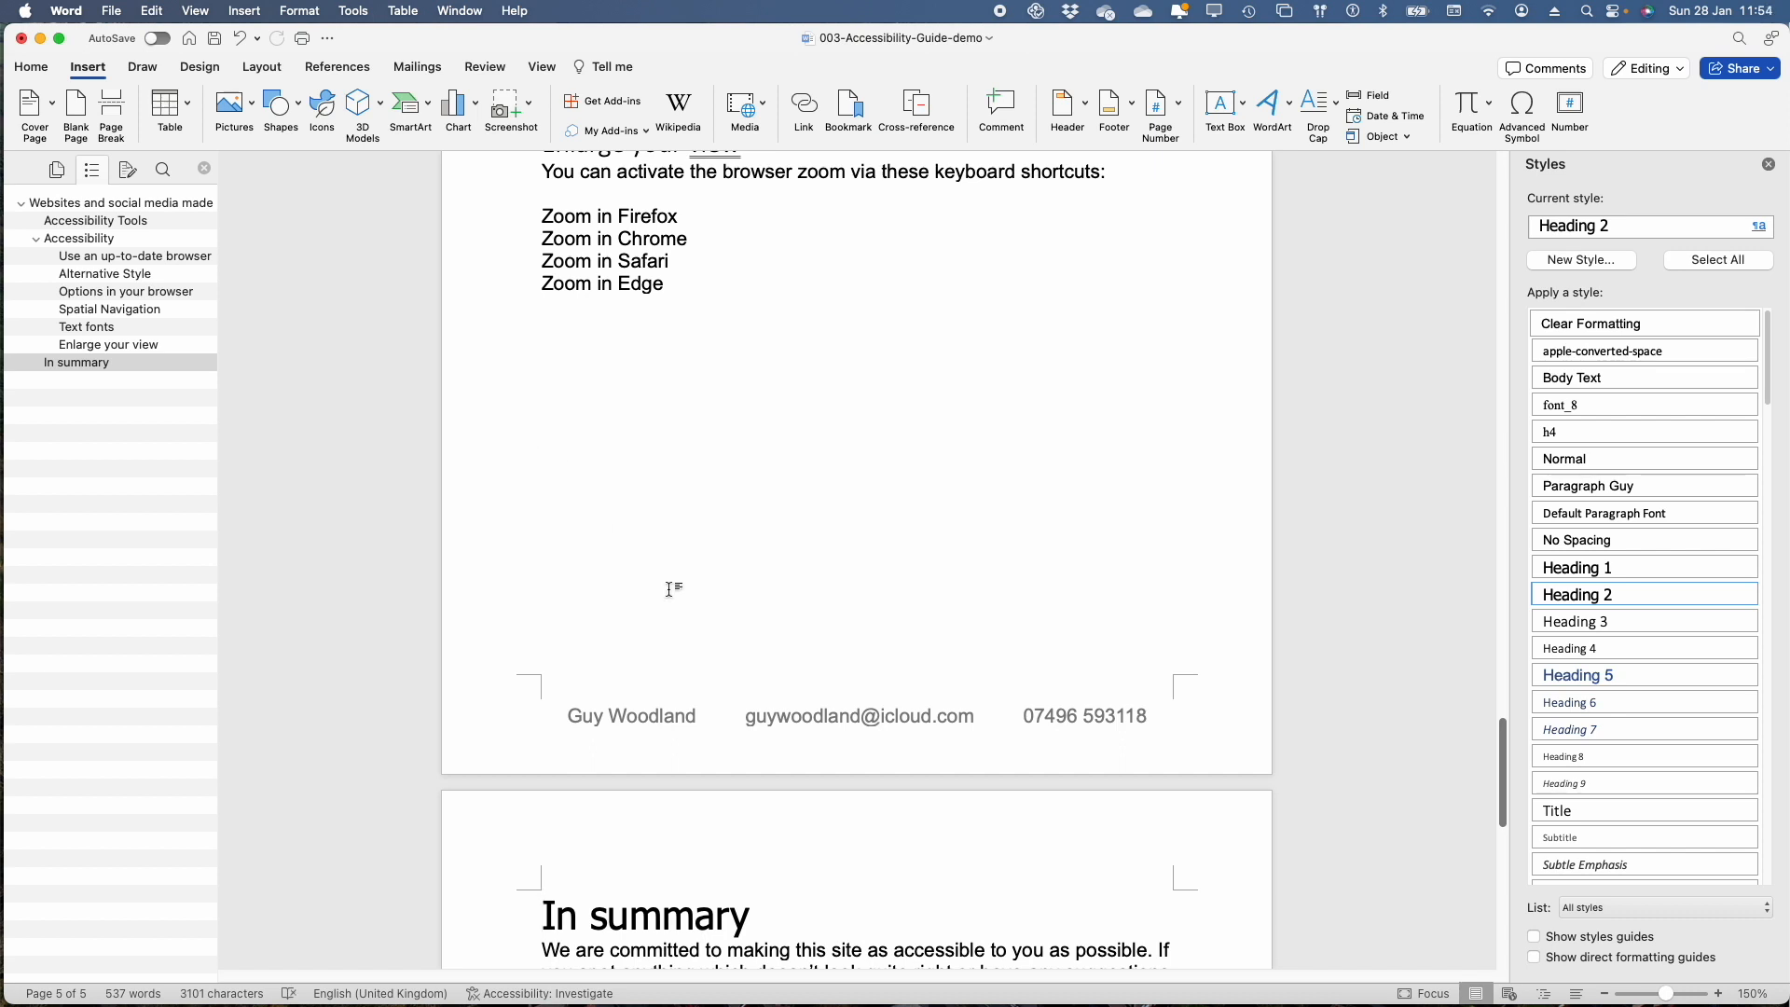
# Limit the list of available styles to "Styles in use"
pyautogui.click(1606, 909)
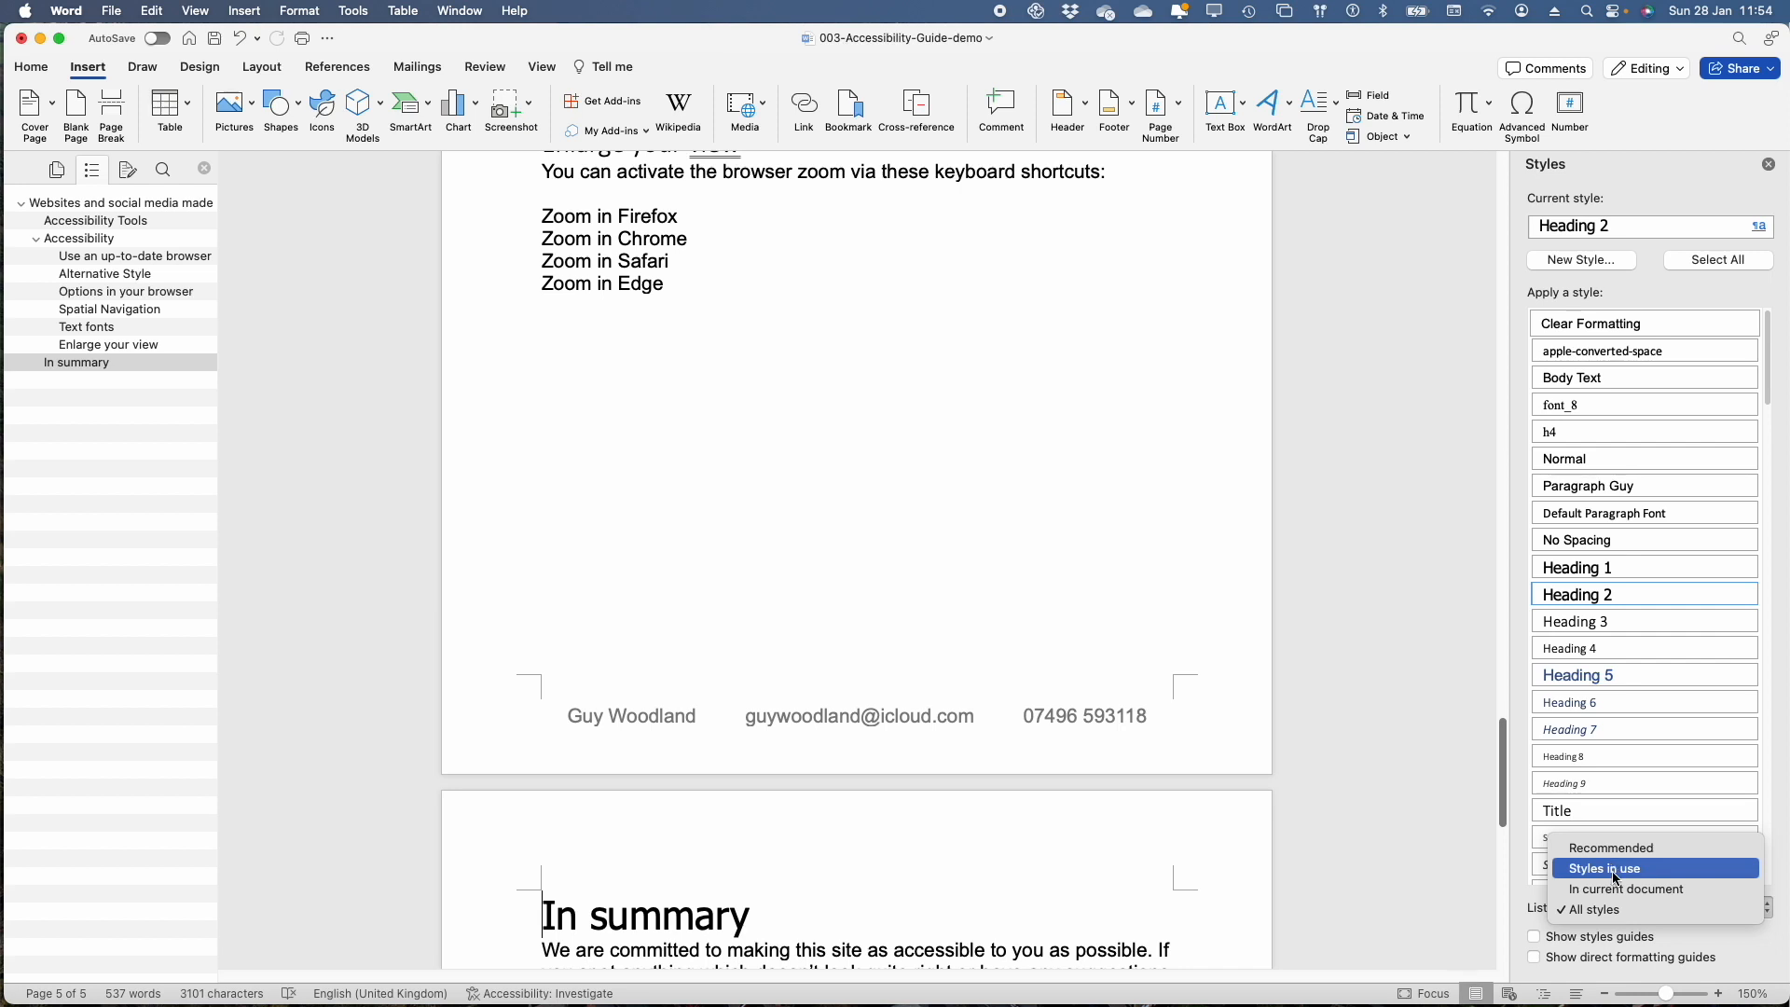
pyautogui.click(1613, 874)
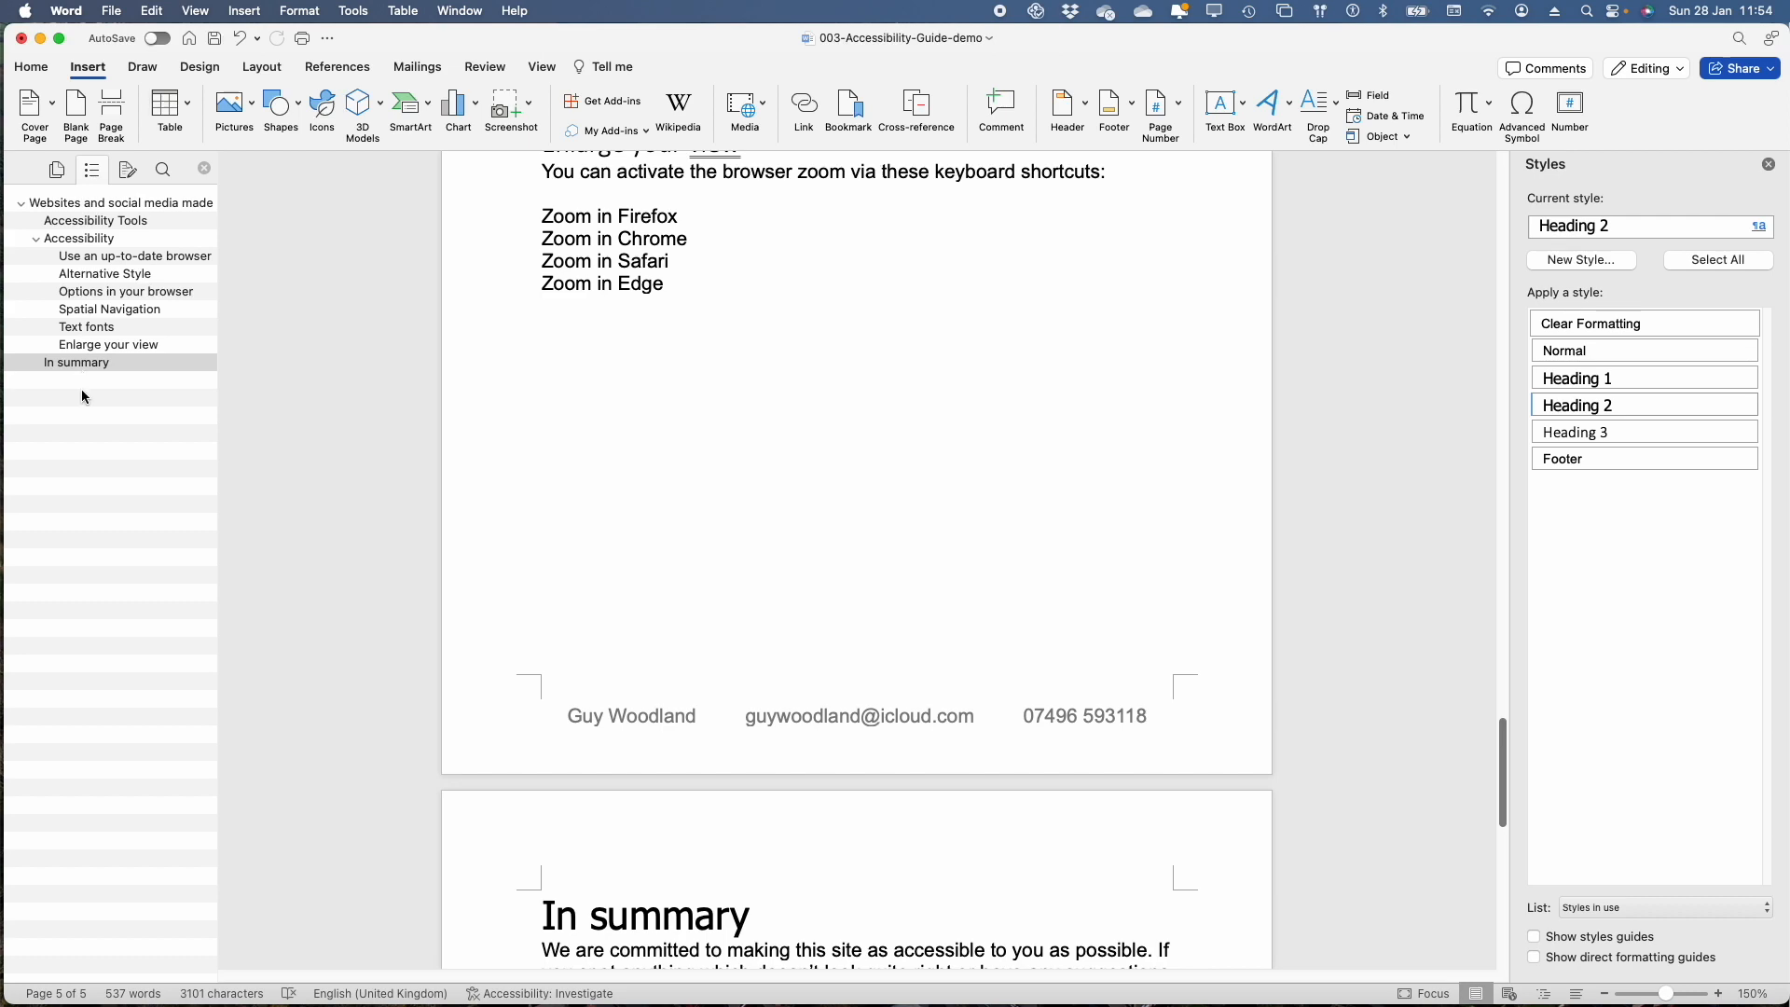
# Jump between sections through the document outline, from the title to "Options in your browser", "Text fonts", "In summary" and back to "Use an up-to-date browser"
pyautogui.click(85, 210)
pyautogui.click(102, 259)
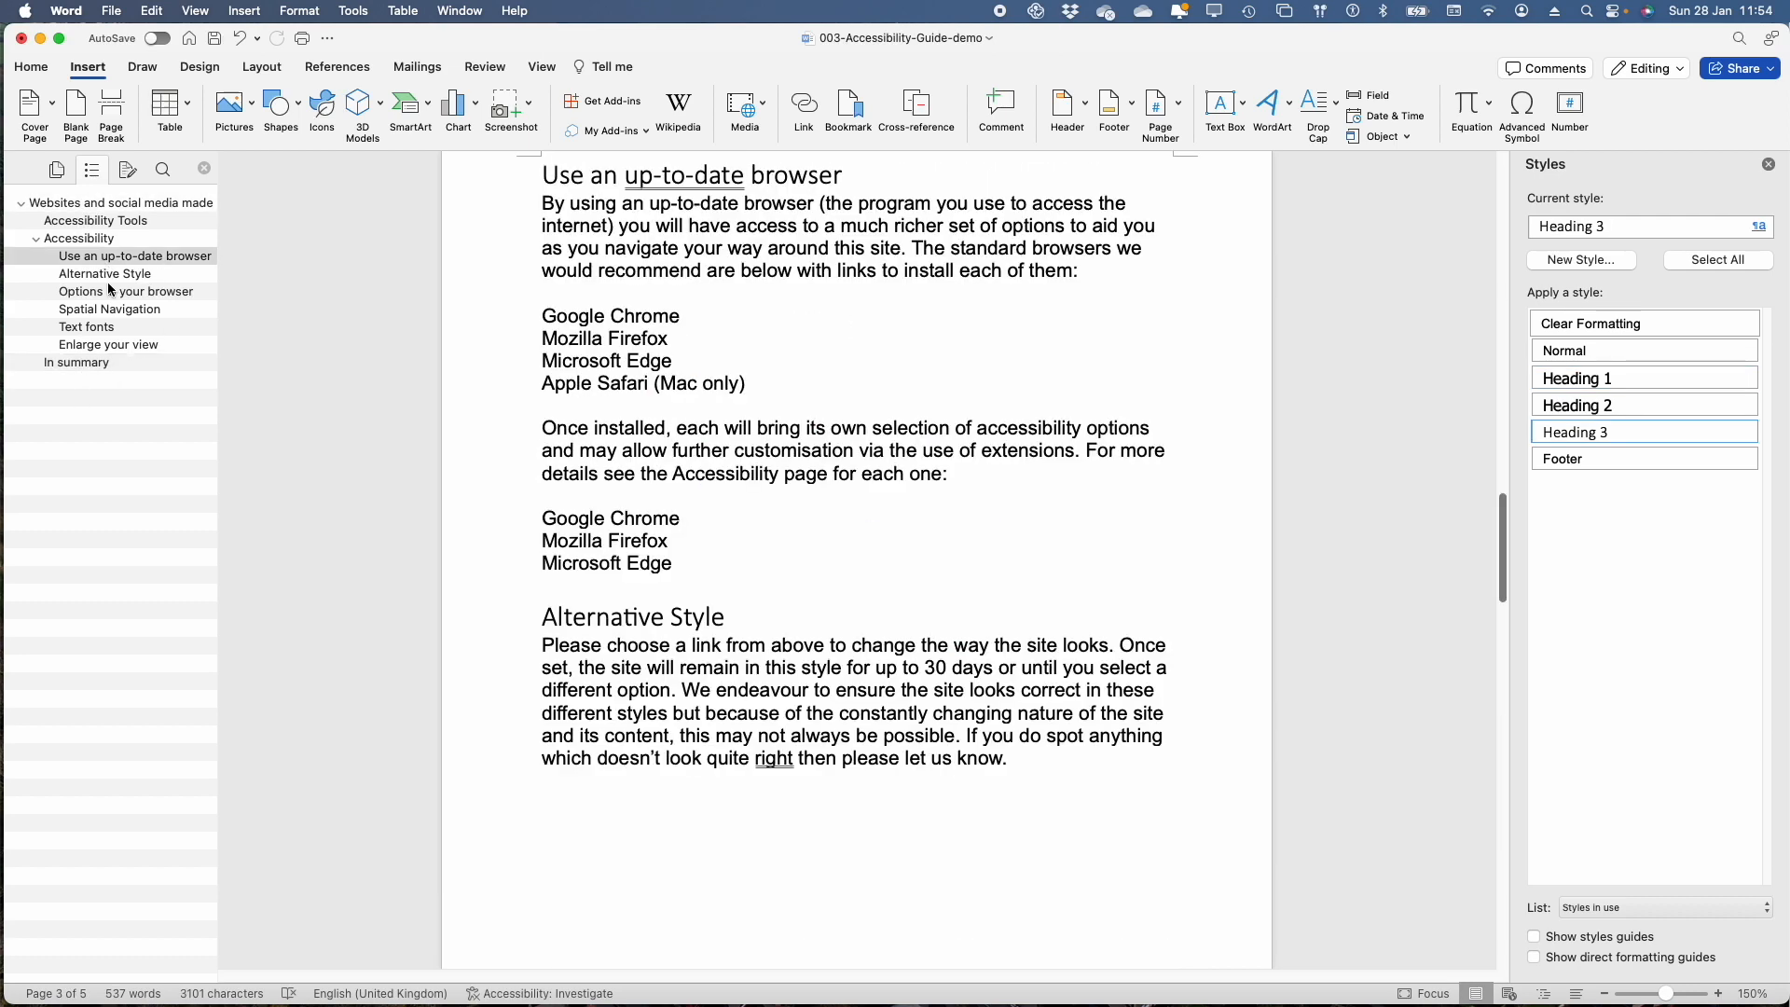
pyautogui.click(110, 293)
pyautogui.click(103, 328)
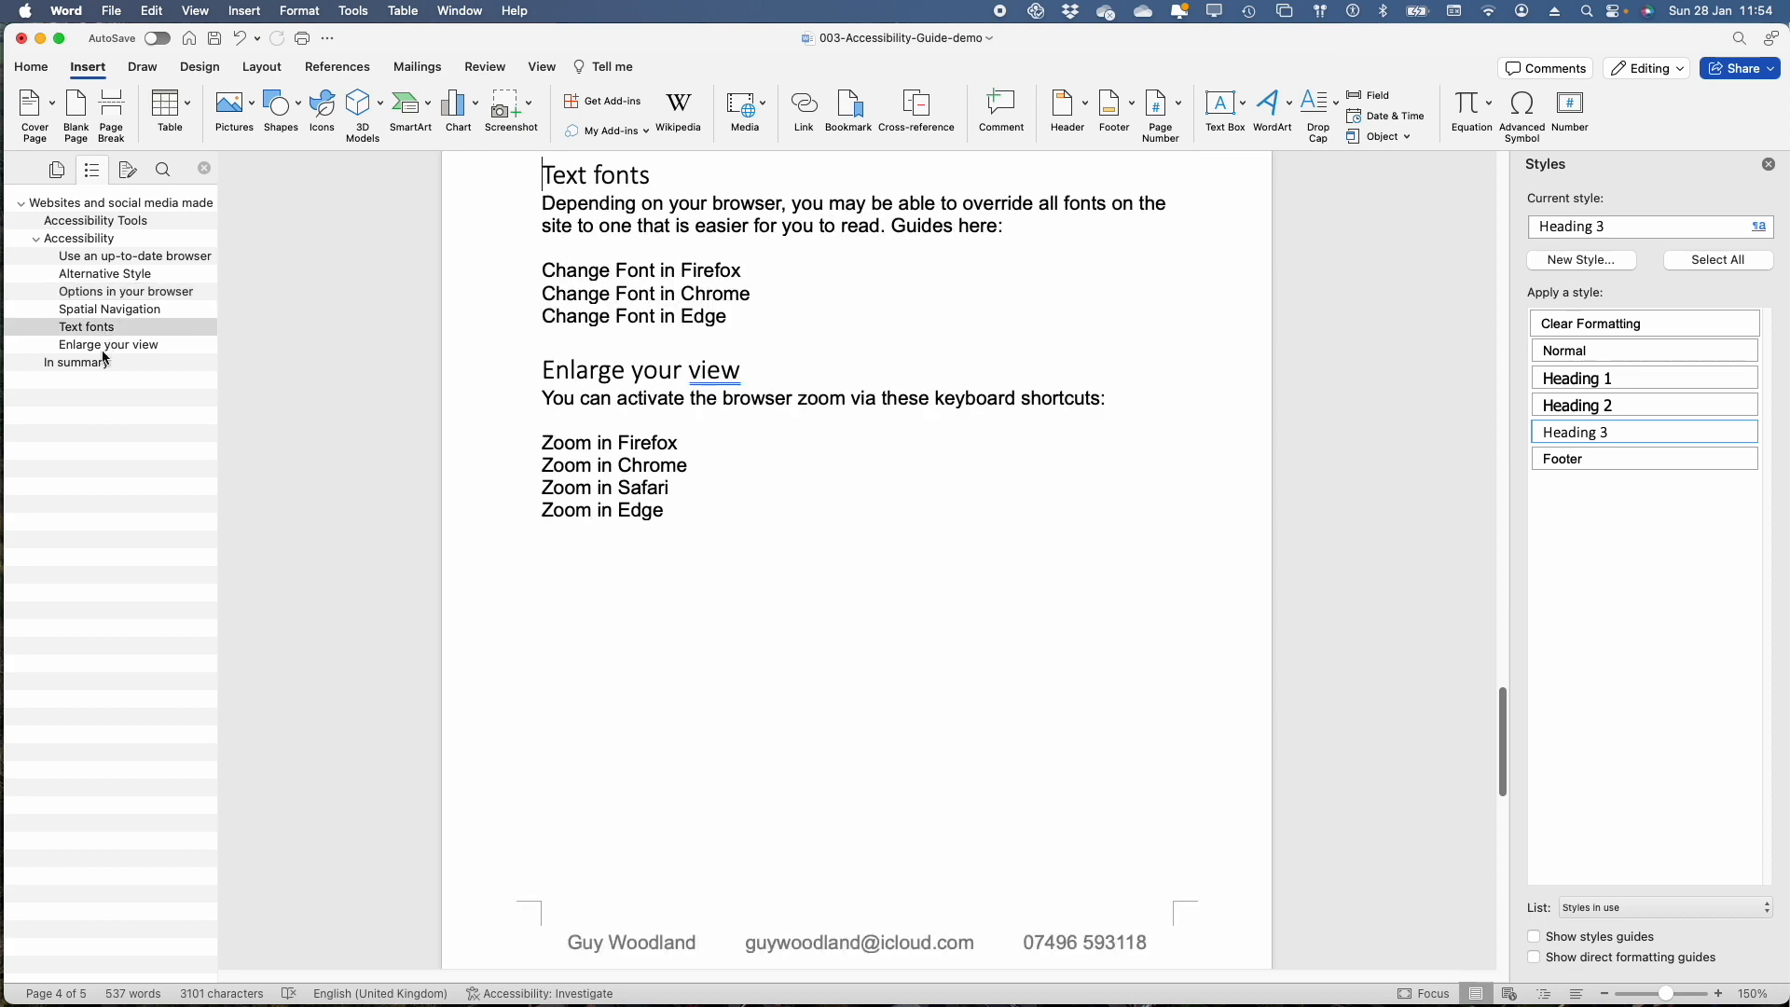
pyautogui.click(93, 367)
pyautogui.click(107, 257)
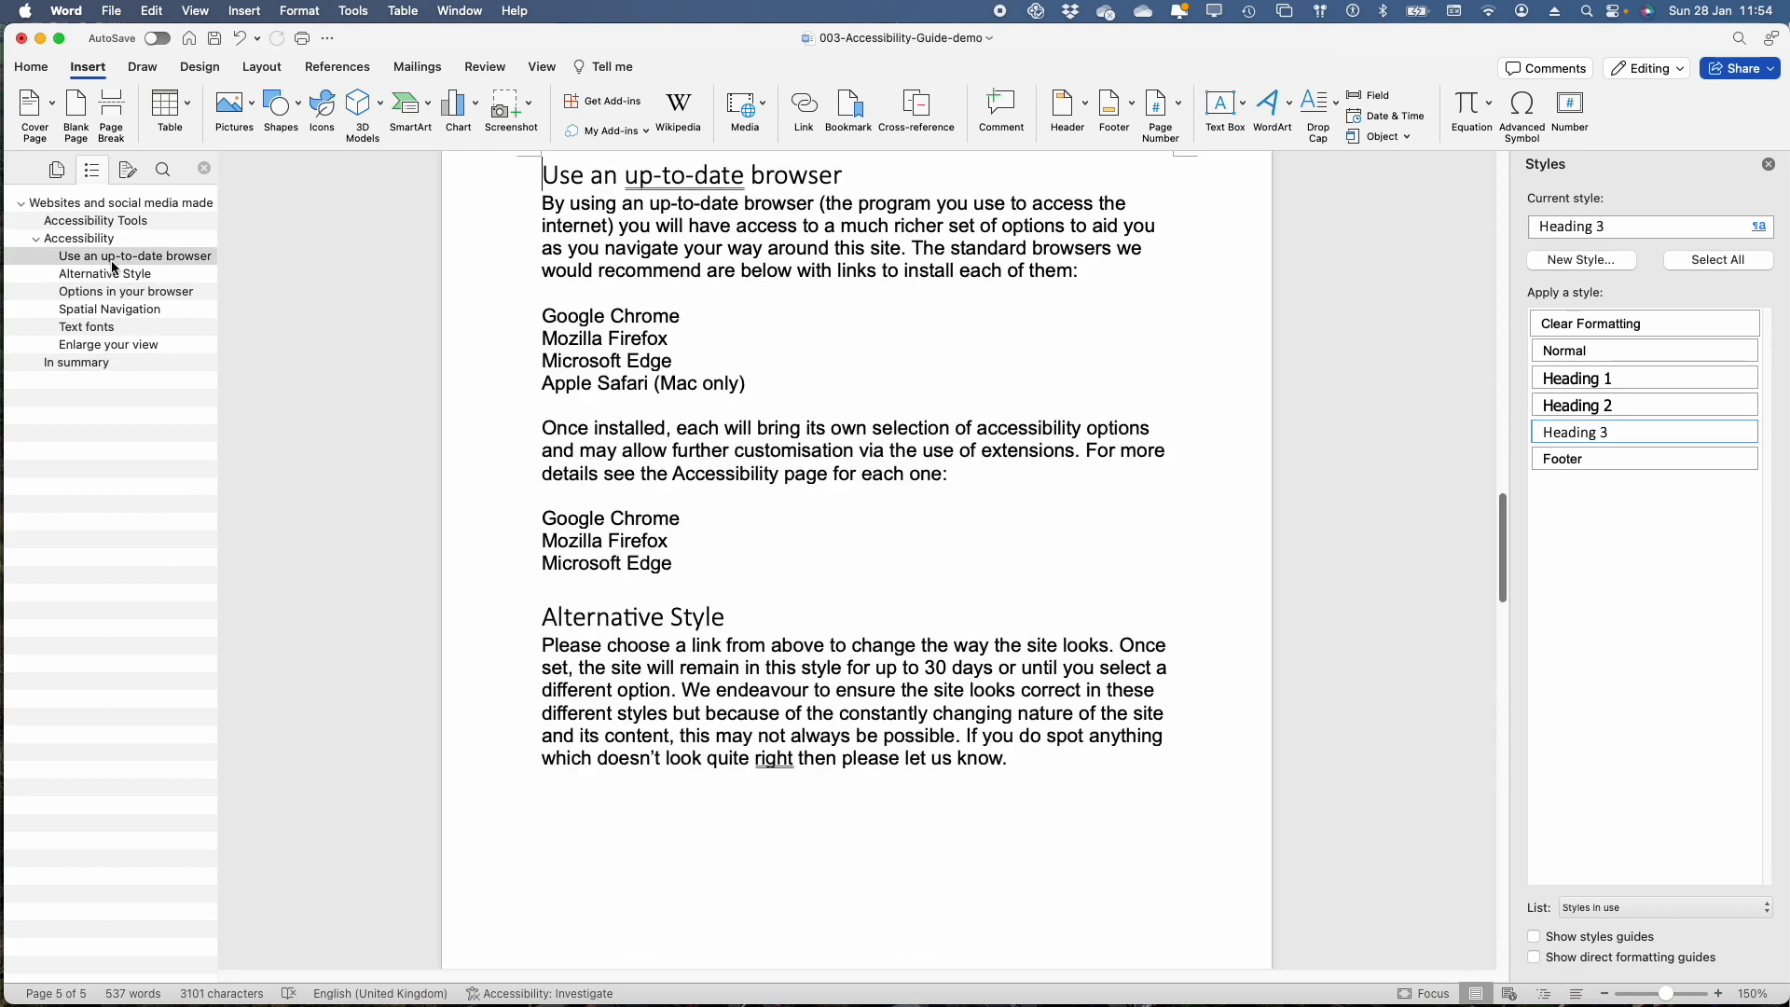